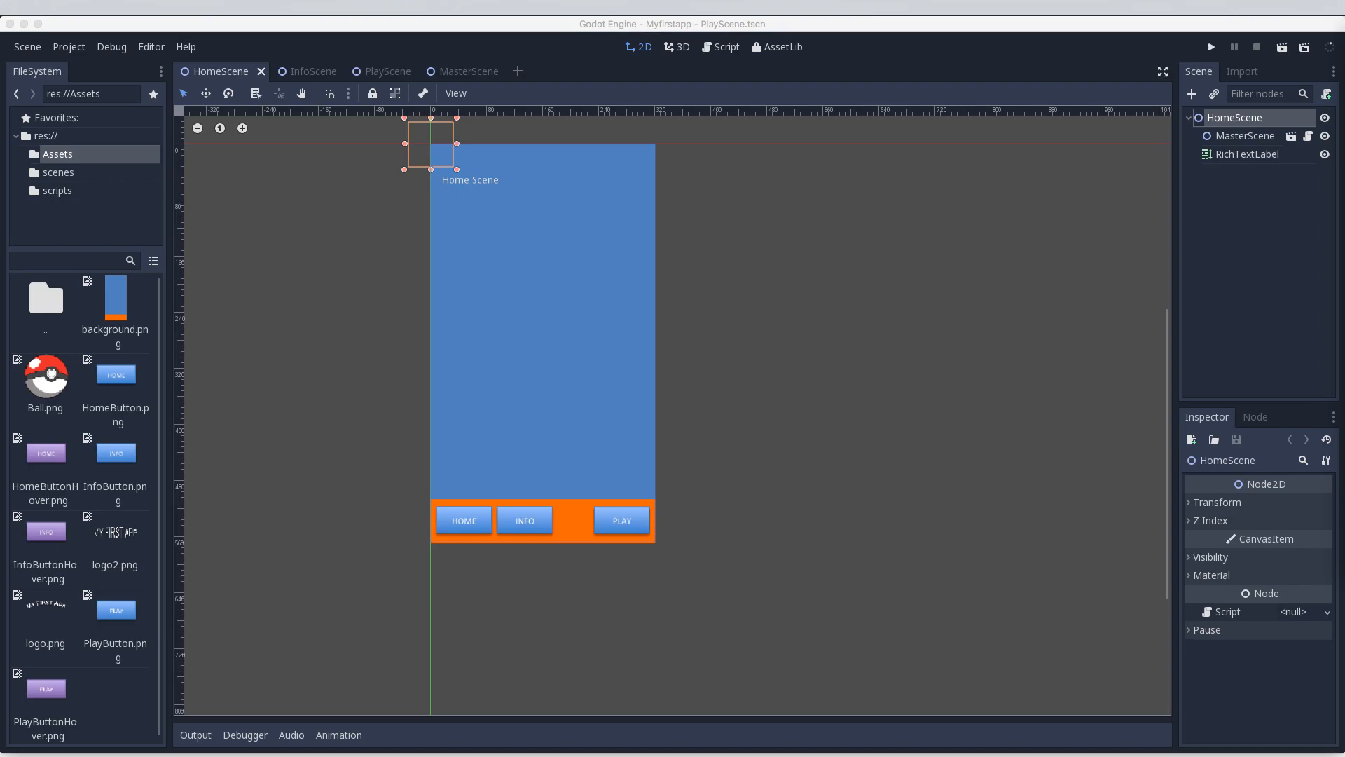
{"action": "key", "text": "super+Tab"}
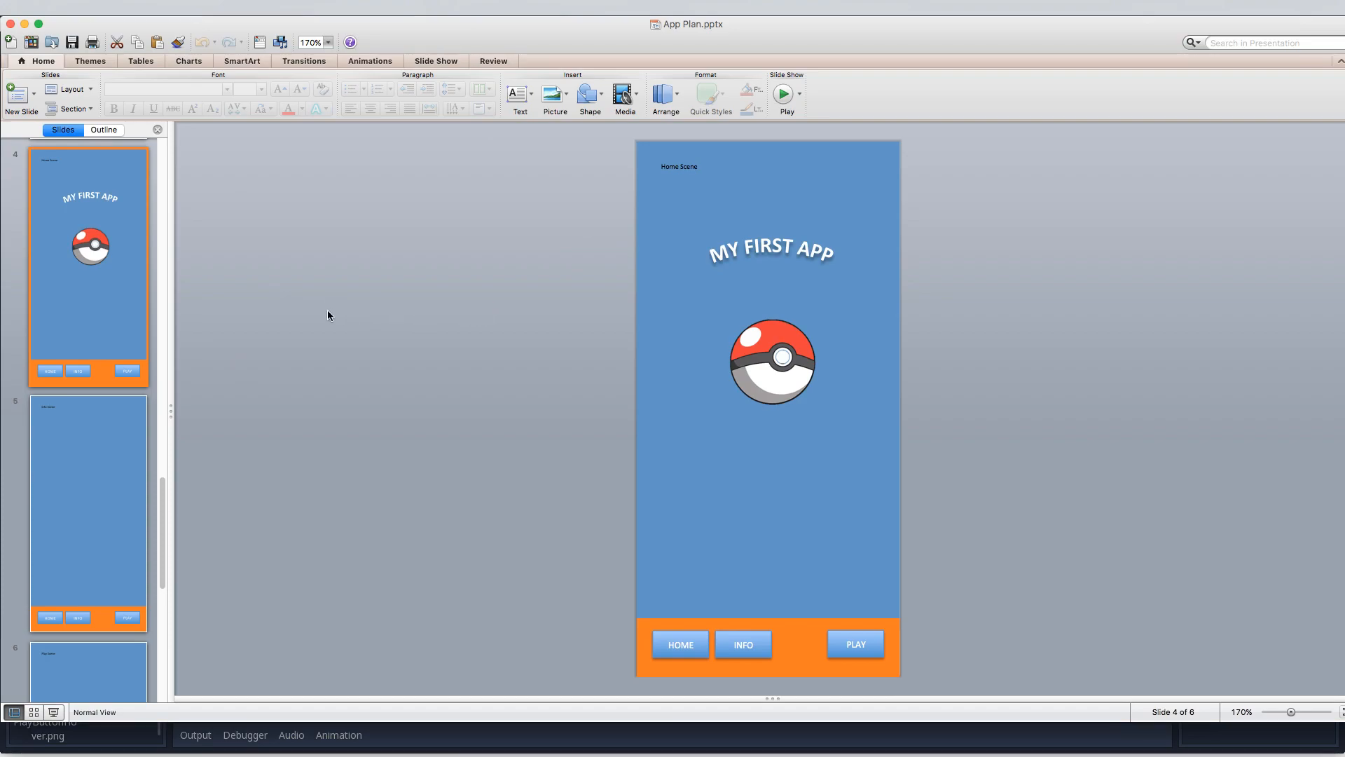
{"action": "left_click", "coordinate": [761, 255]}
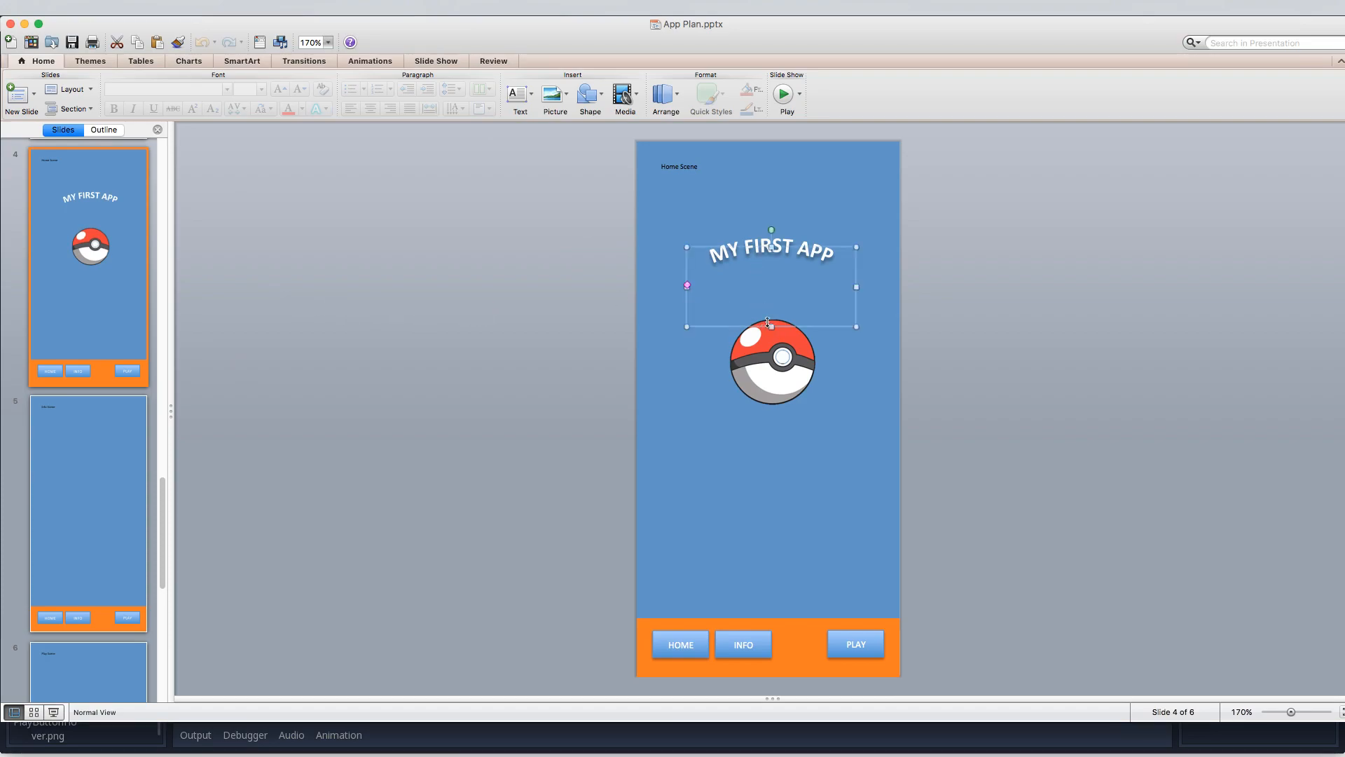
{"action": "left_click", "coordinate": [768, 368]}
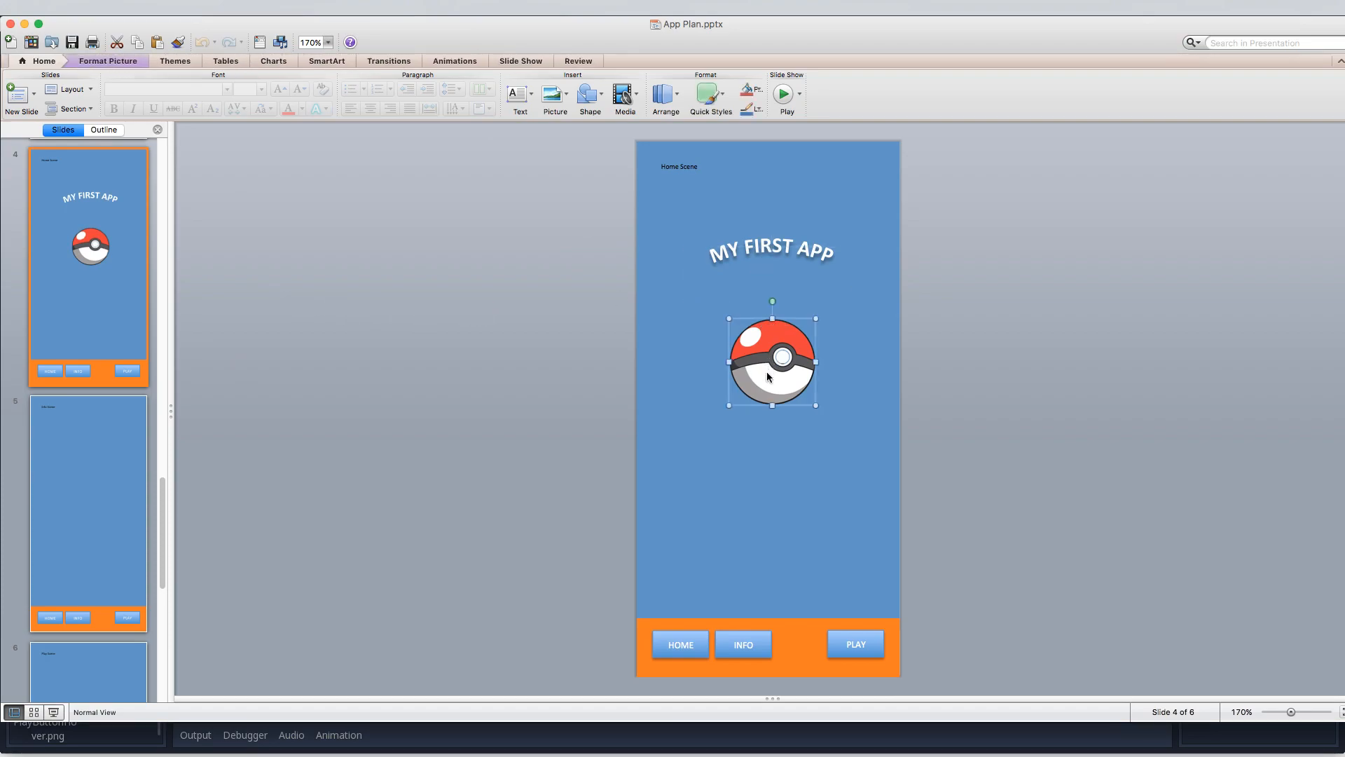
{"action": "right_click", "coordinate": [768, 369]}
{"action": "mouse_move", "coordinate": [804, 512]}
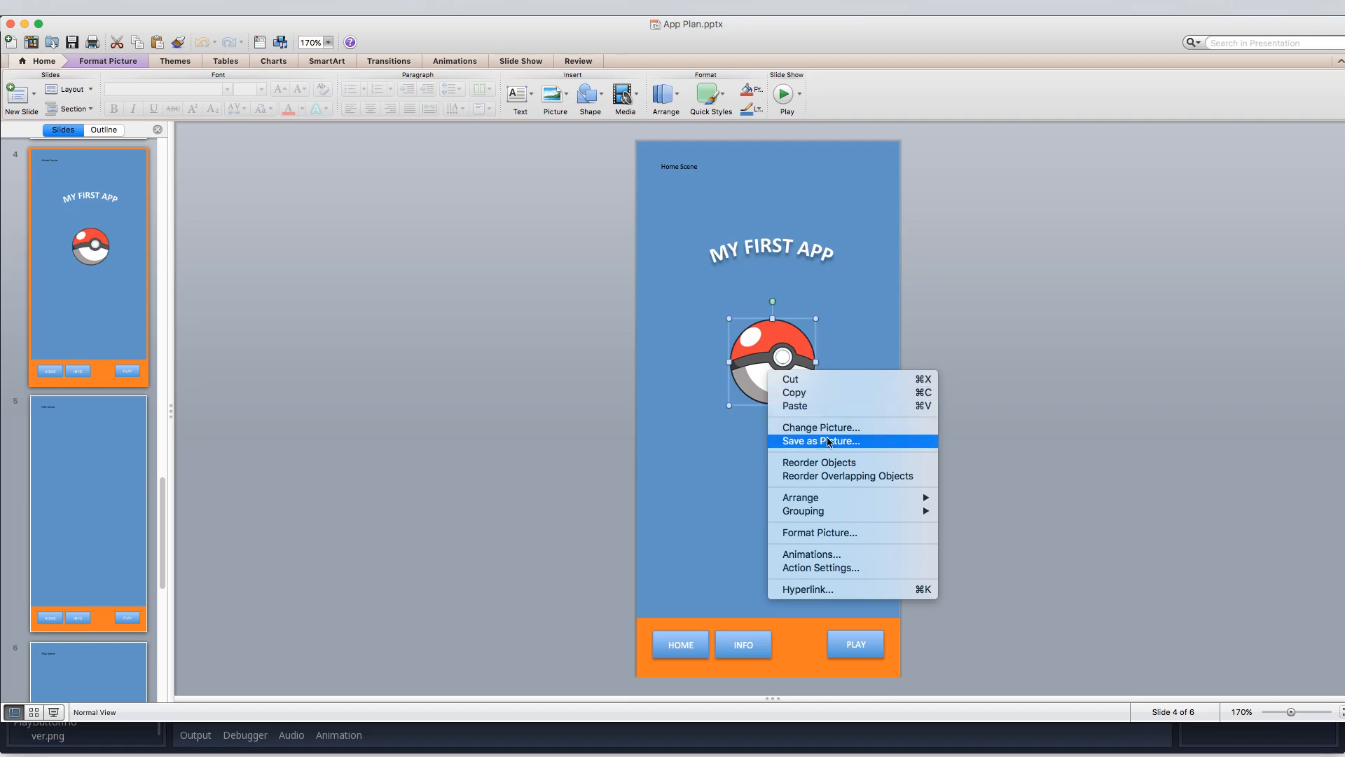
{"action": "left_click", "coordinate": [970, 424]}
Show the project folder in Finder with the Assets folder expanded, then return to the Godot editor
{"action": "key", "text": "super+Tab"}
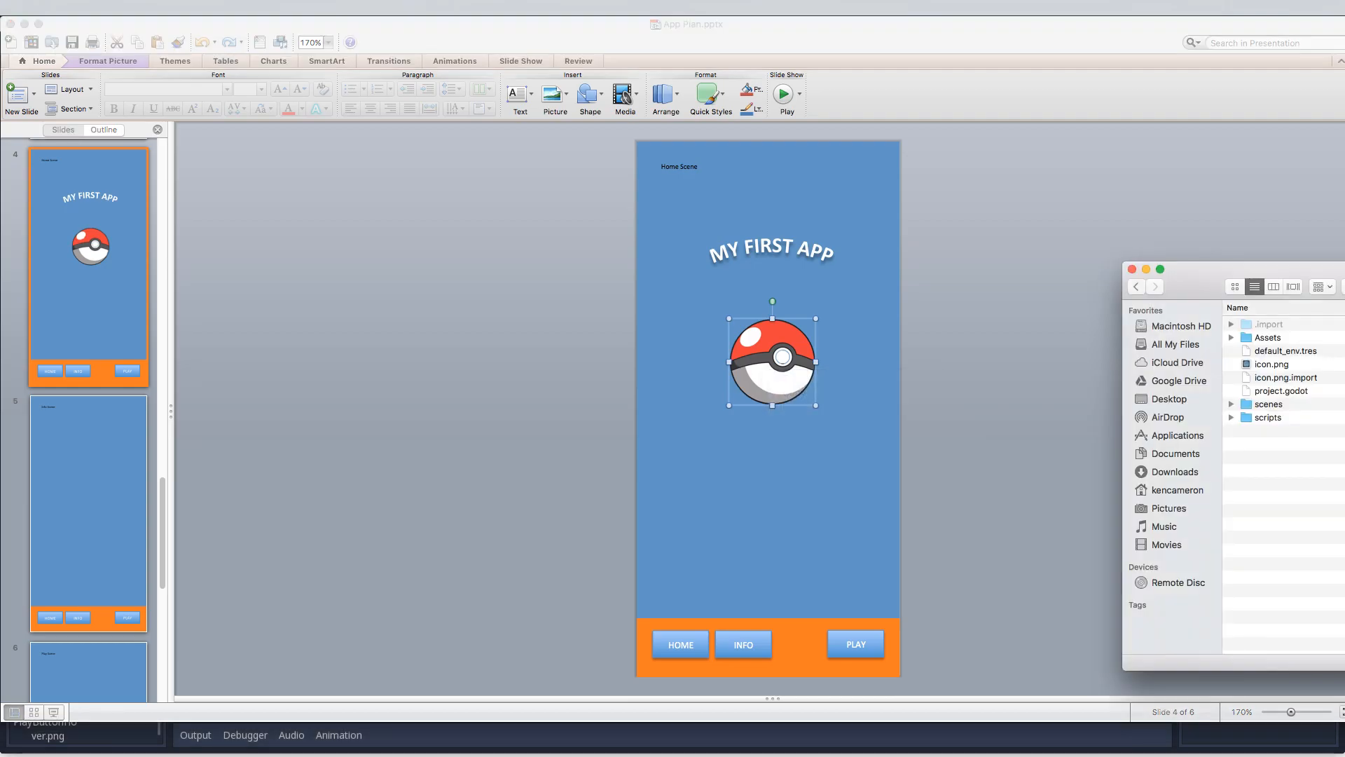
{"action": "left_click_drag", "start_coordinate": [1282, 273], "coordinate": [1261, 273]}
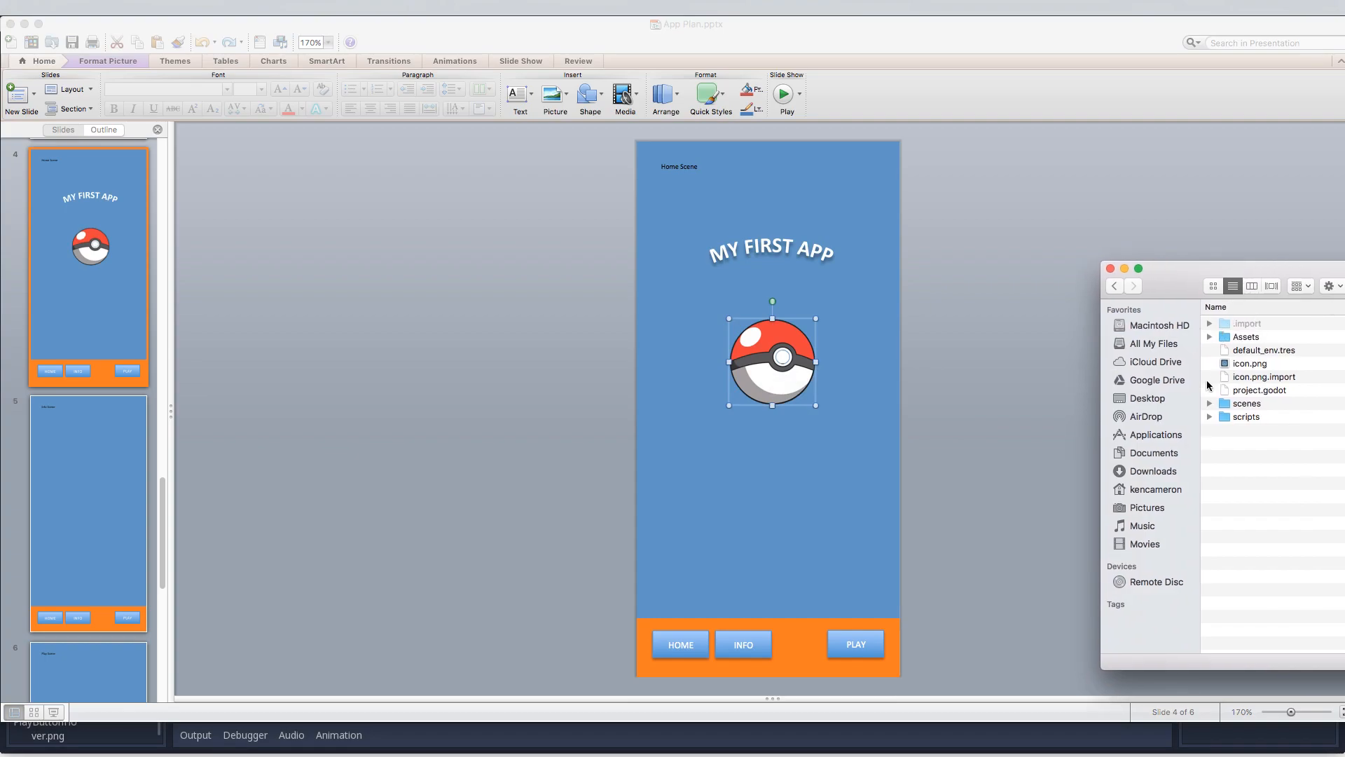
{"action": "left_click", "coordinate": [1209, 338]}
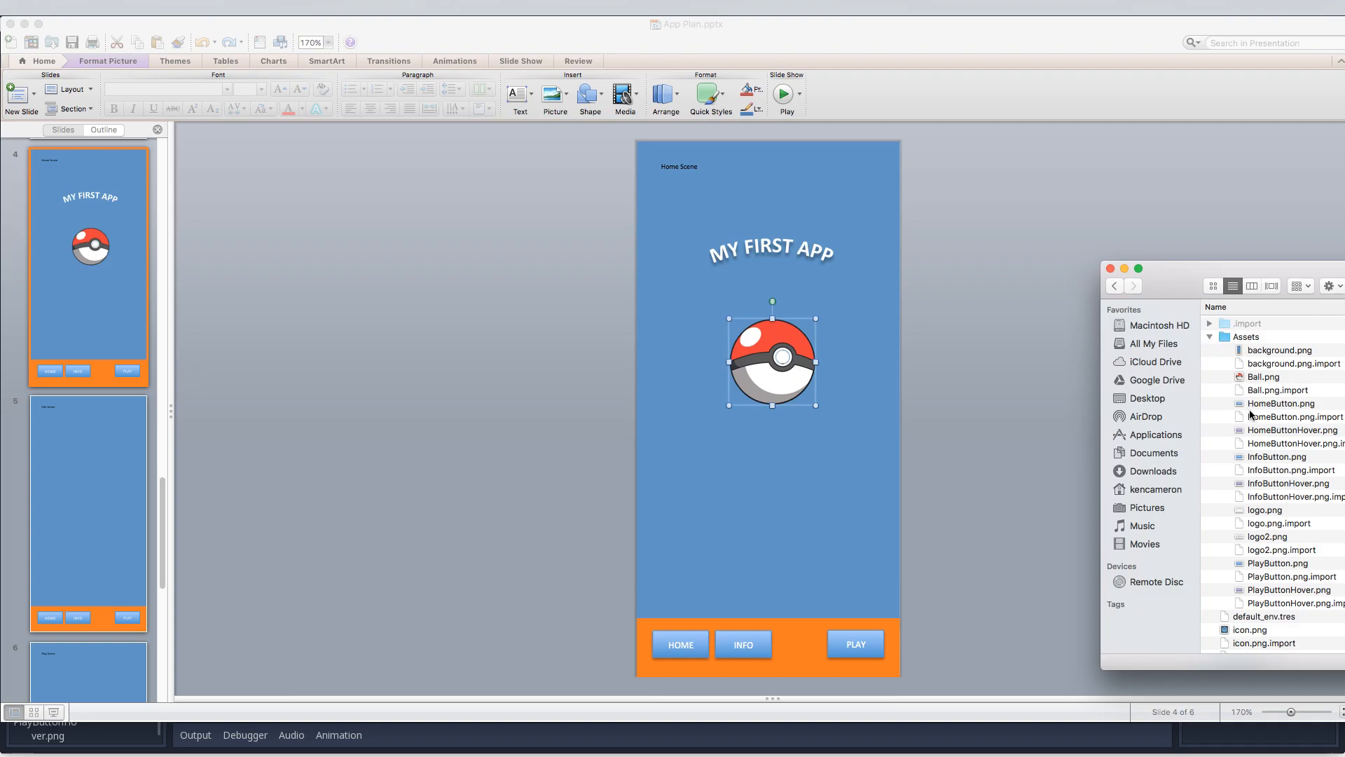
{"action": "left_click", "coordinate": [1299, 728]}
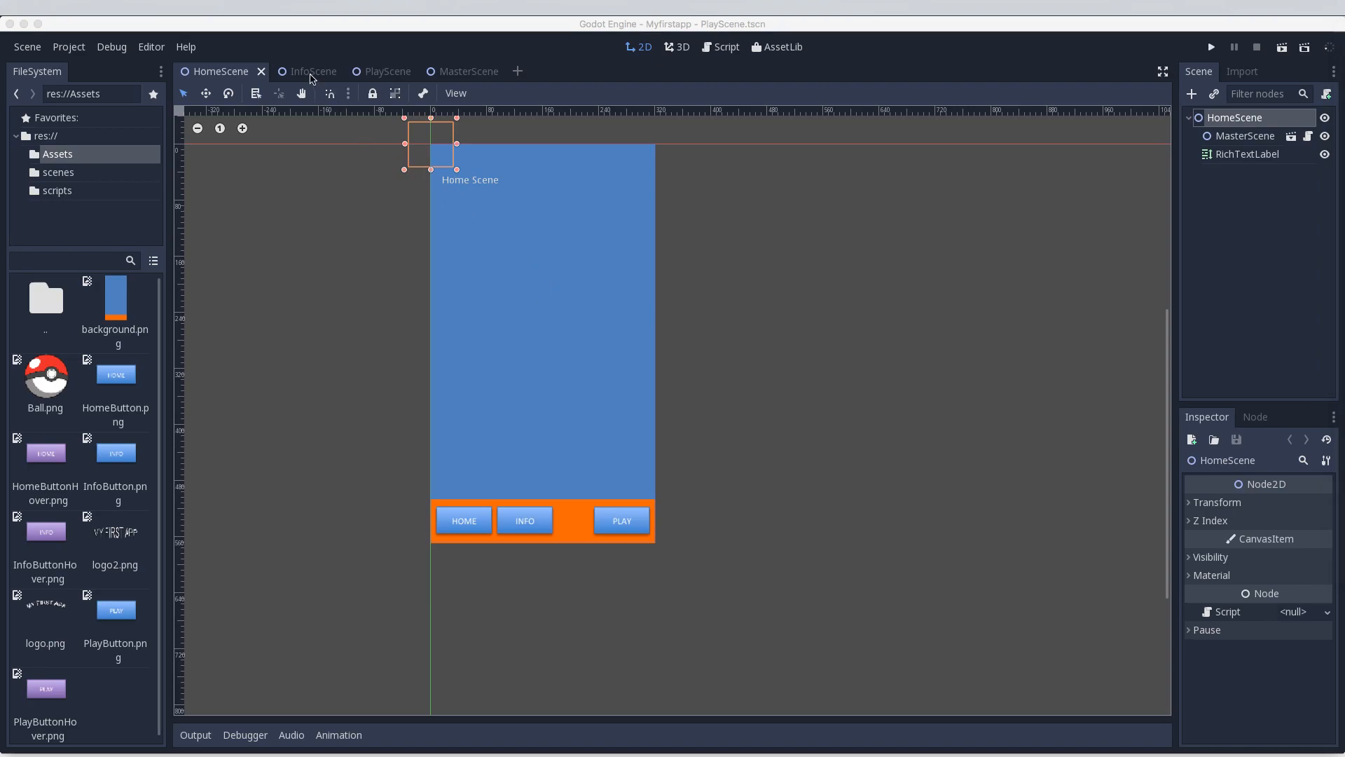
{"action": "left_click", "coordinate": [311, 71]}
{"action": "left_click", "coordinate": [374, 71]}
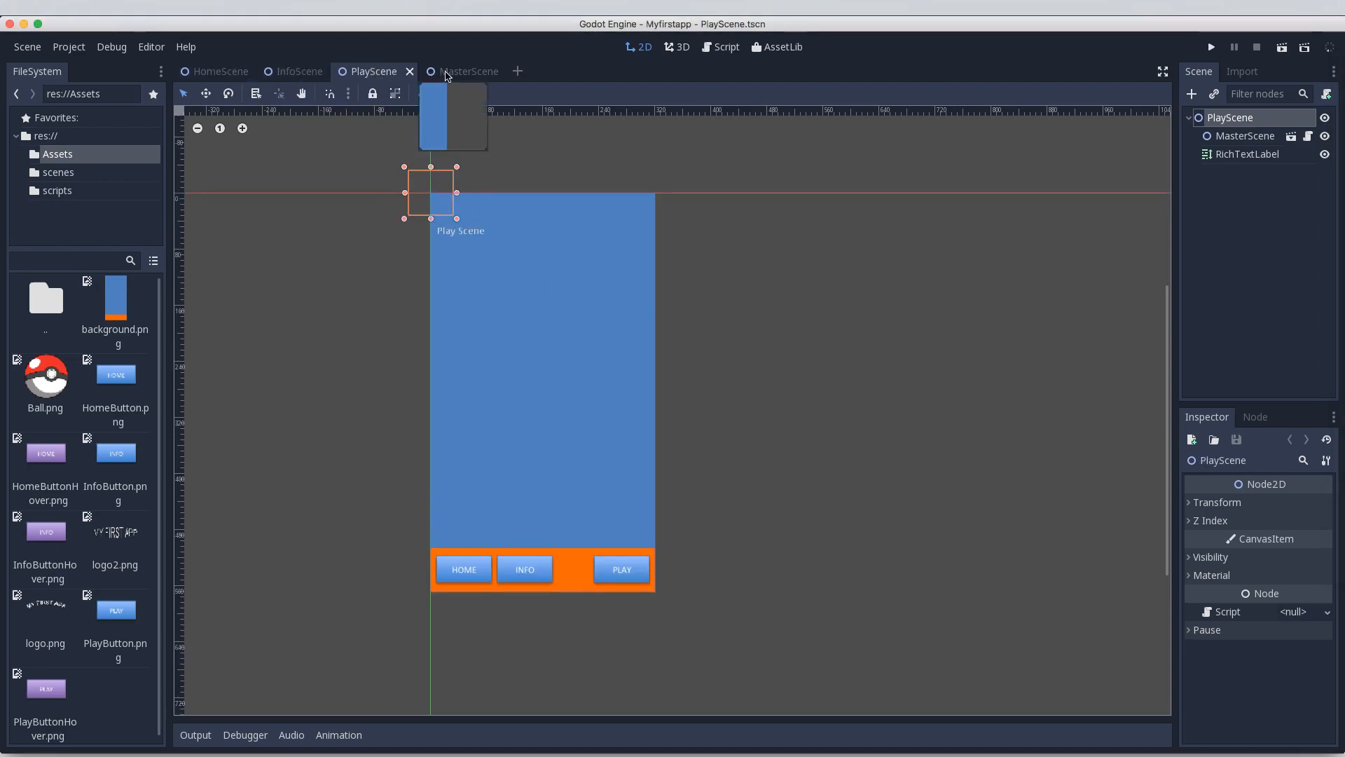
{"action": "left_click", "coordinate": [462, 72]}
{"action": "left_click", "coordinate": [311, 71]}
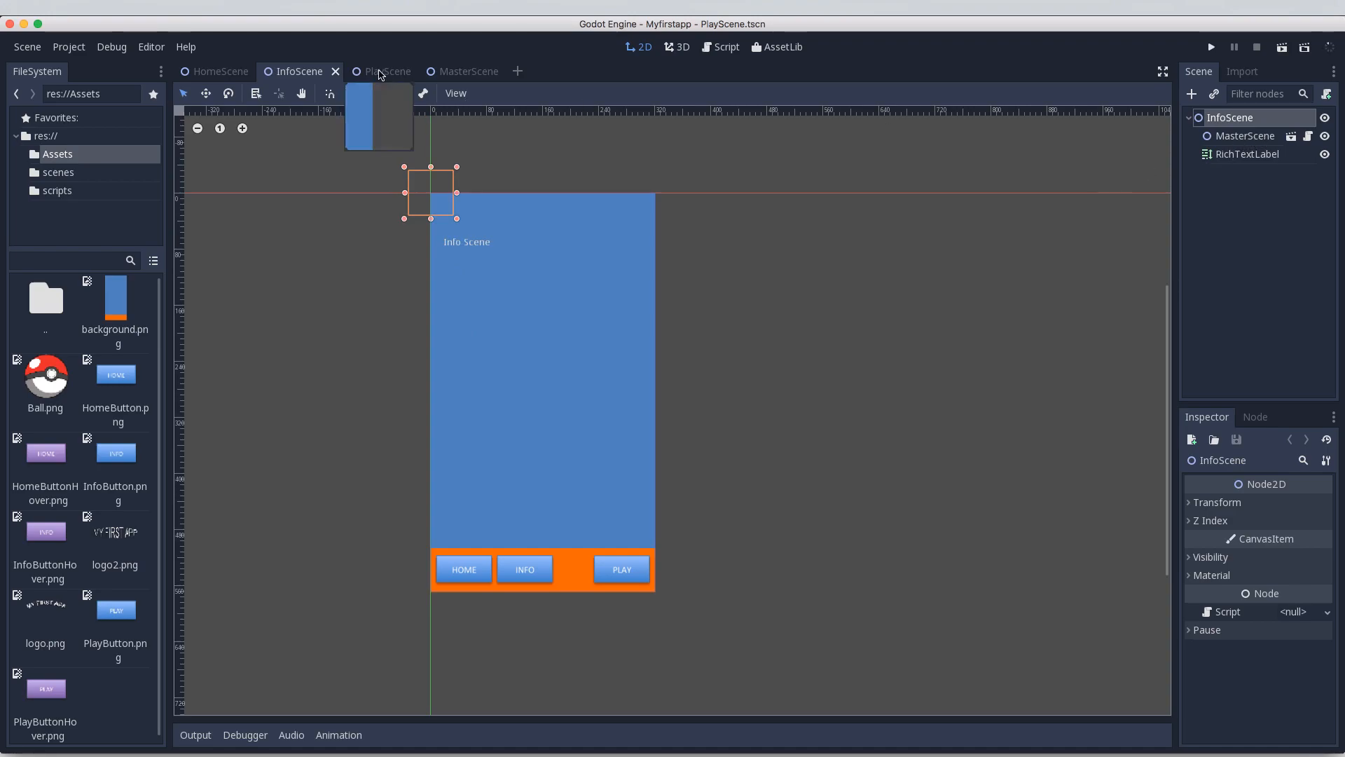
{"action": "left_click", "coordinate": [388, 70]}
{"action": "left_click", "coordinate": [462, 71]}
{"action": "left_click", "coordinate": [386, 71]}
{"action": "left_click", "coordinate": [300, 70]}
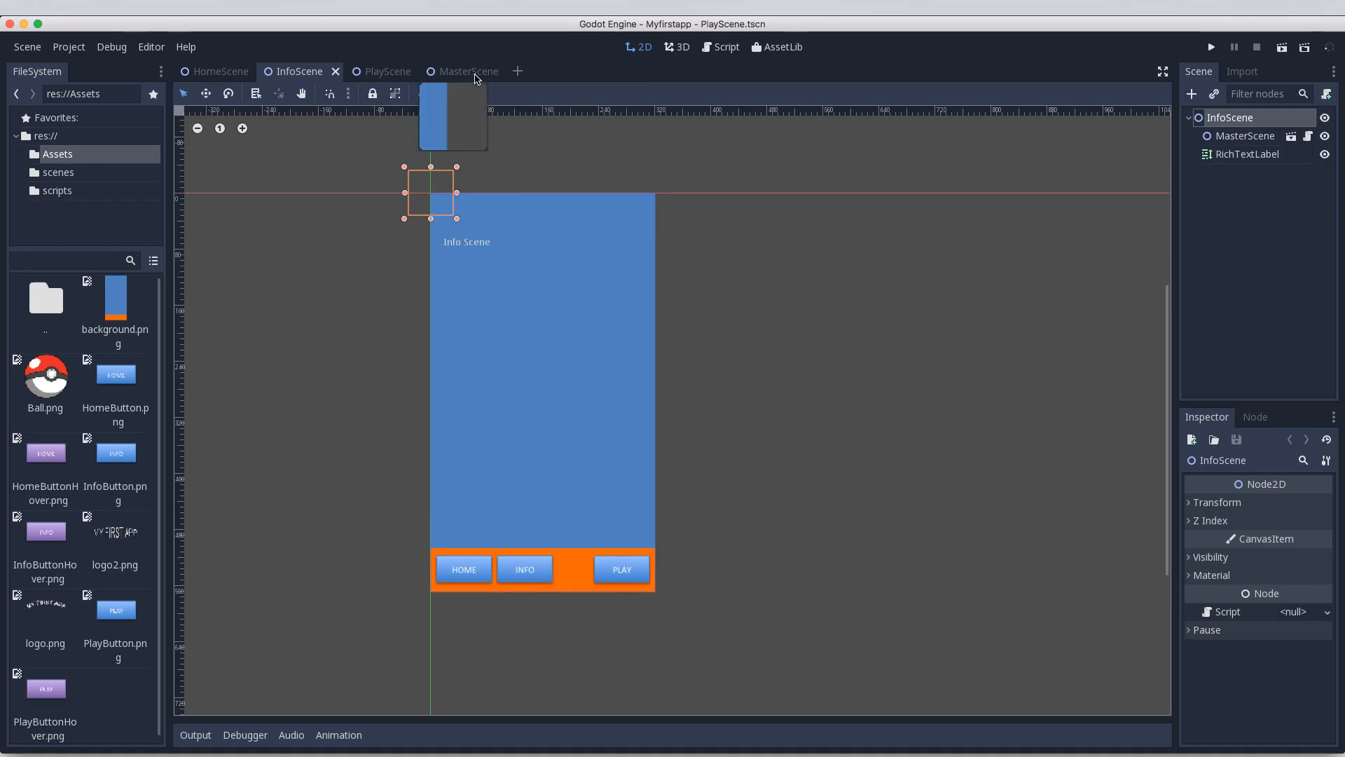
{"action": "left_click", "coordinate": [468, 71]}
{"action": "left_click", "coordinate": [378, 71]}
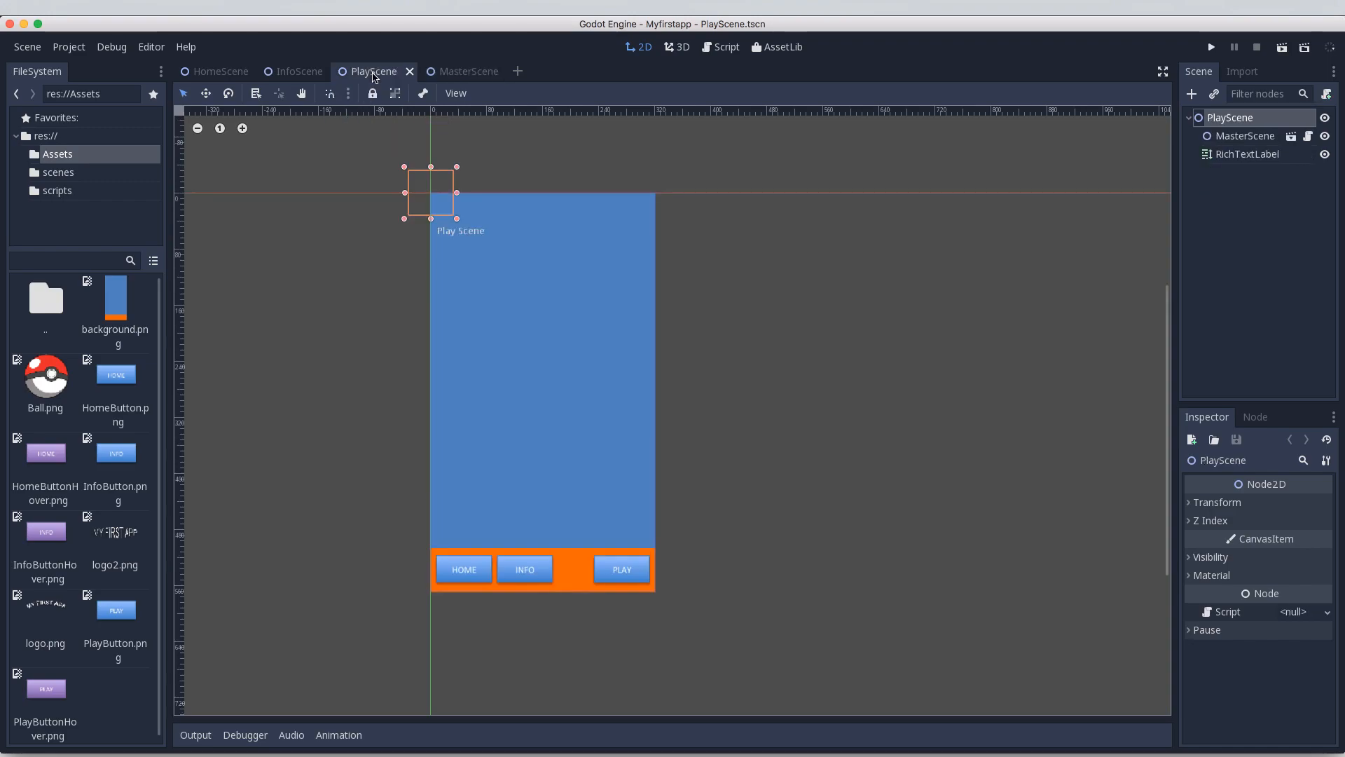
{"action": "left_click", "coordinate": [300, 71]}
{"action": "left_click", "coordinate": [221, 71]}
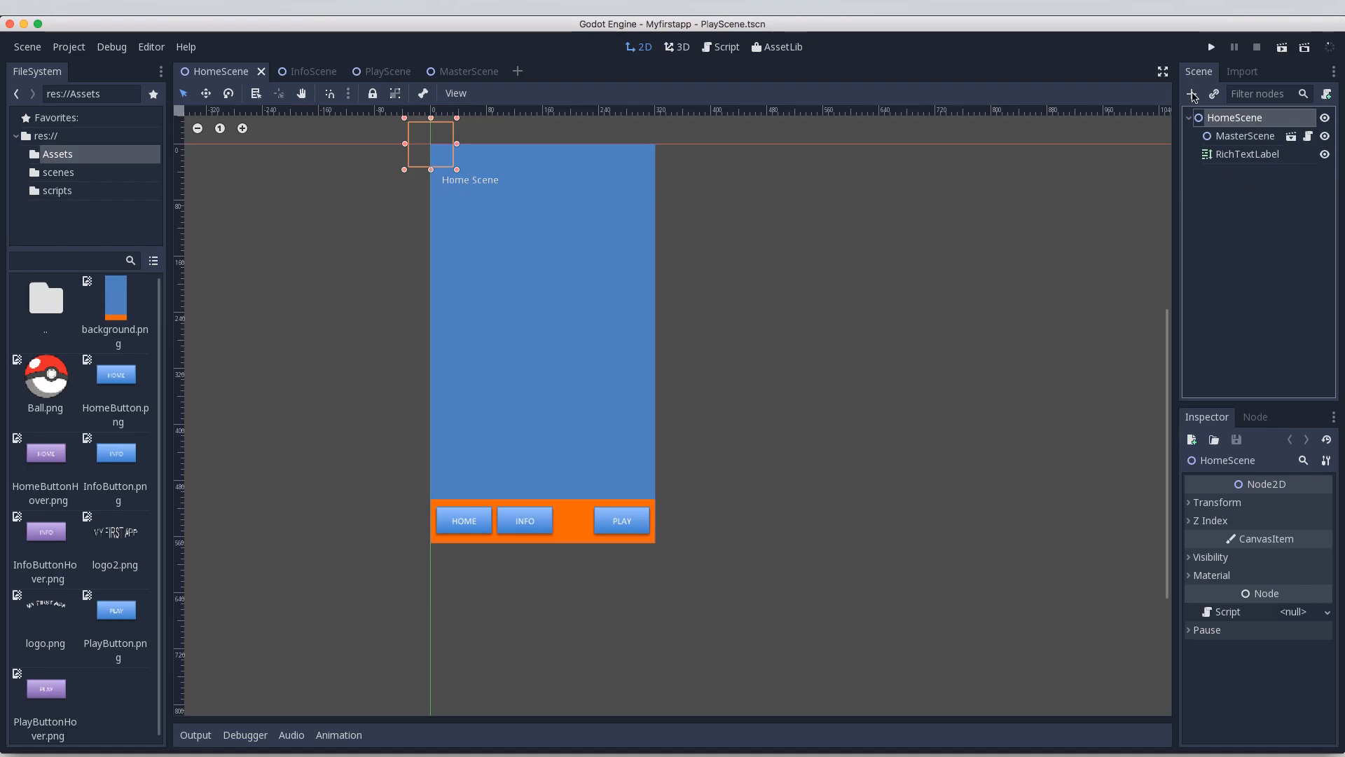
Add a new Sprite node under HomeScene via the Create New Node dialog, searching 'spi'
{"action": "left_click", "coordinate": [1194, 94]}
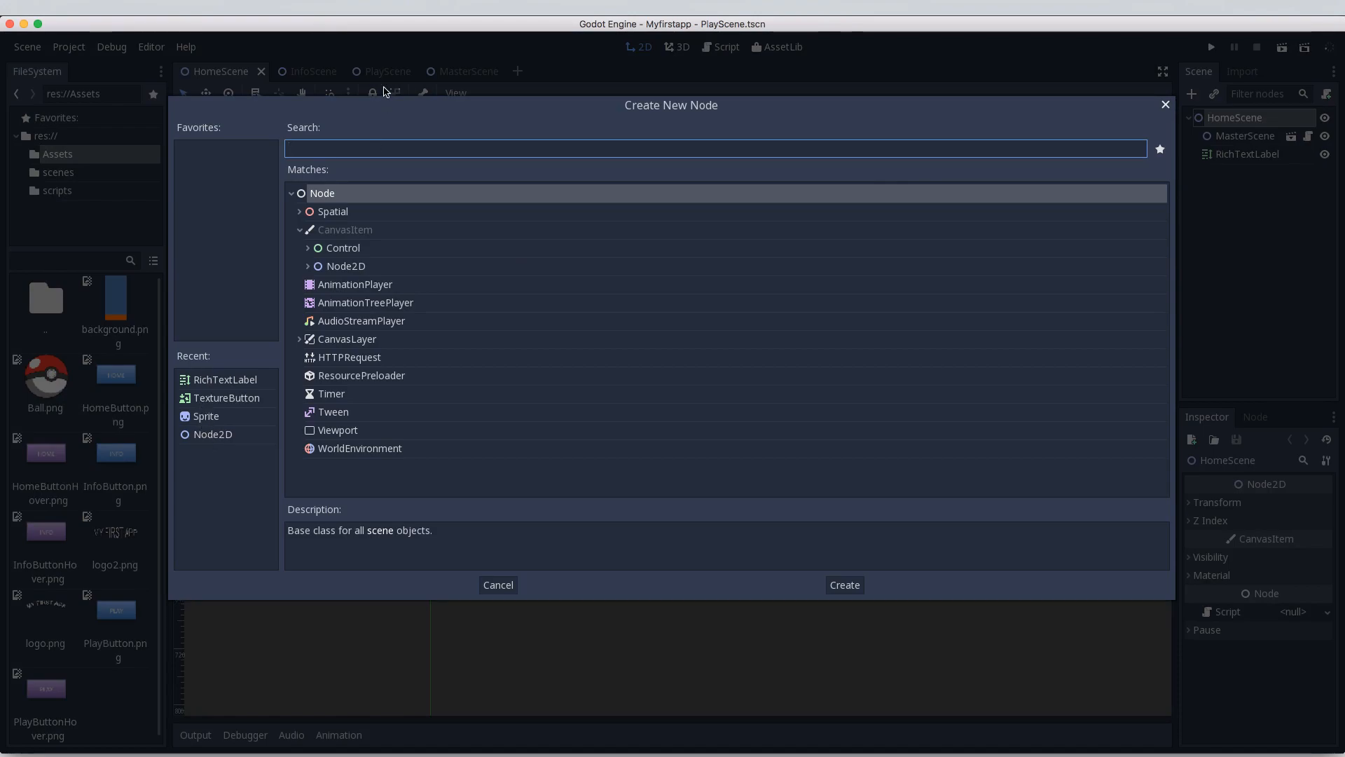
{"action": "type", "text": "spi"}
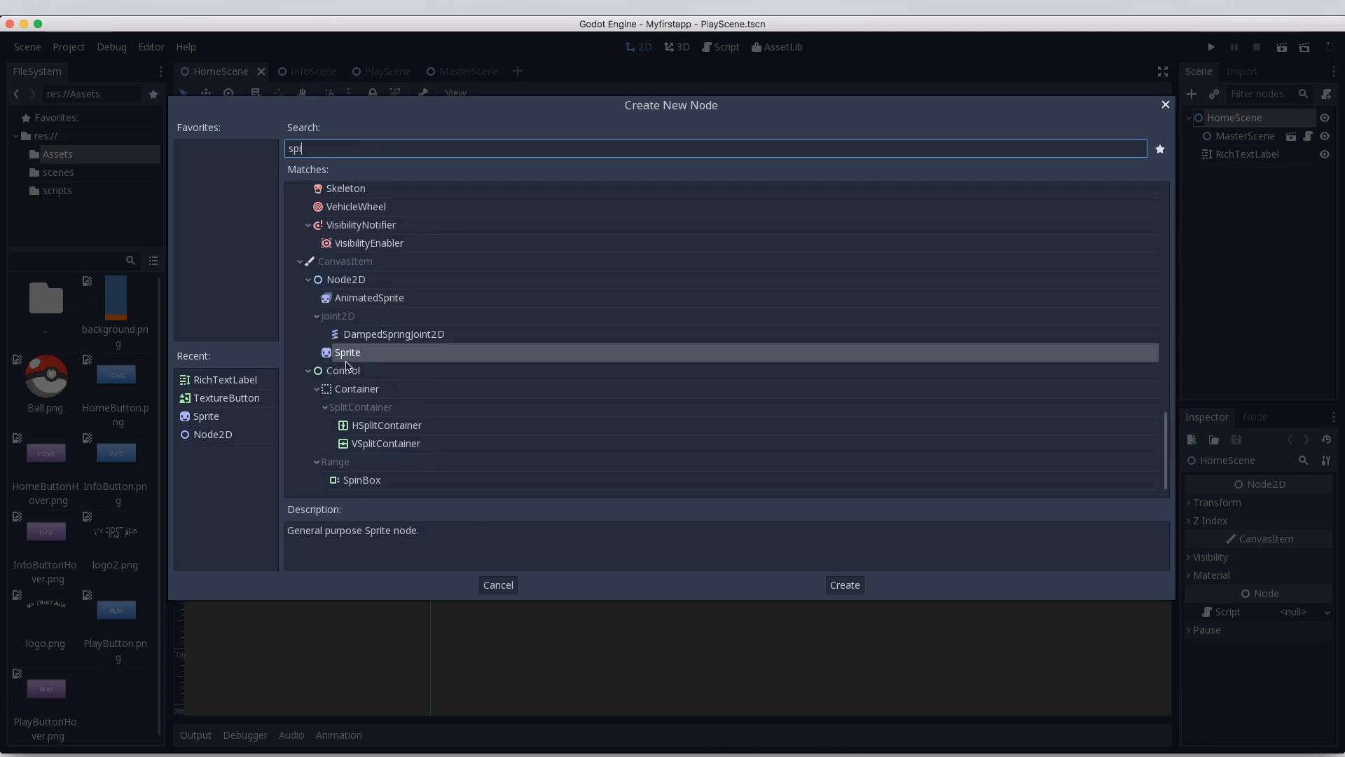
{"action": "left_click", "coordinate": [347, 354]}
{"action": "double_click", "coordinate": [347, 354]}
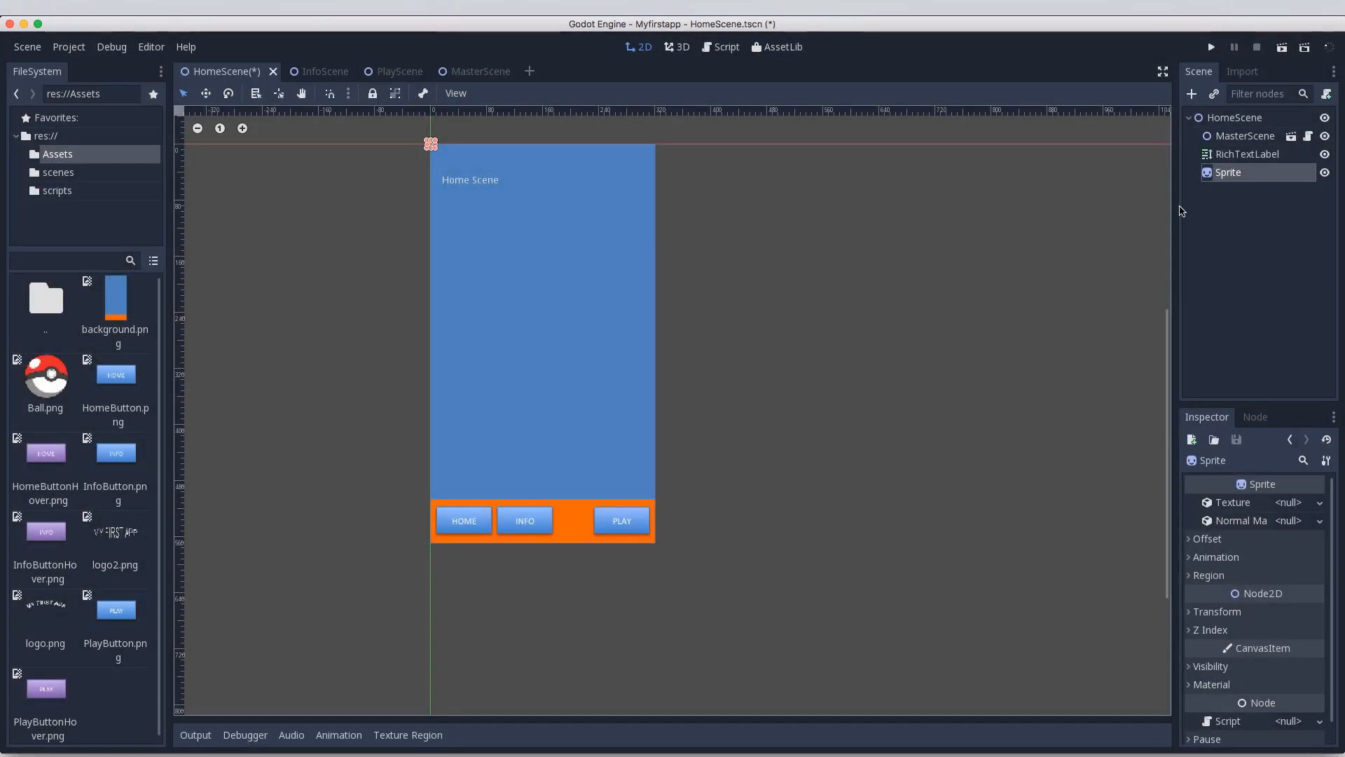
Rename the new Sprite node to 'ball' in the Scene dock
{"action": "right_click", "coordinate": [1230, 174]}
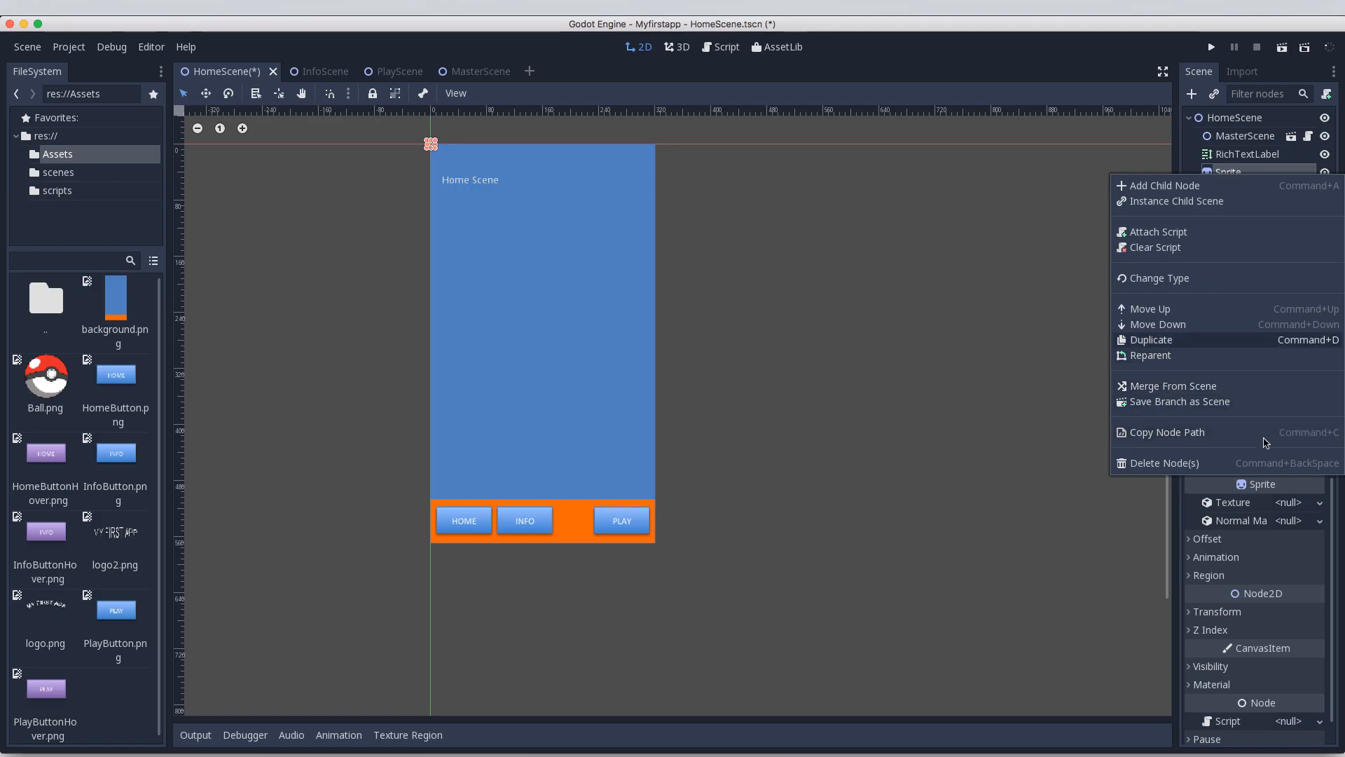
{"action": "key", "text": "Escape"}
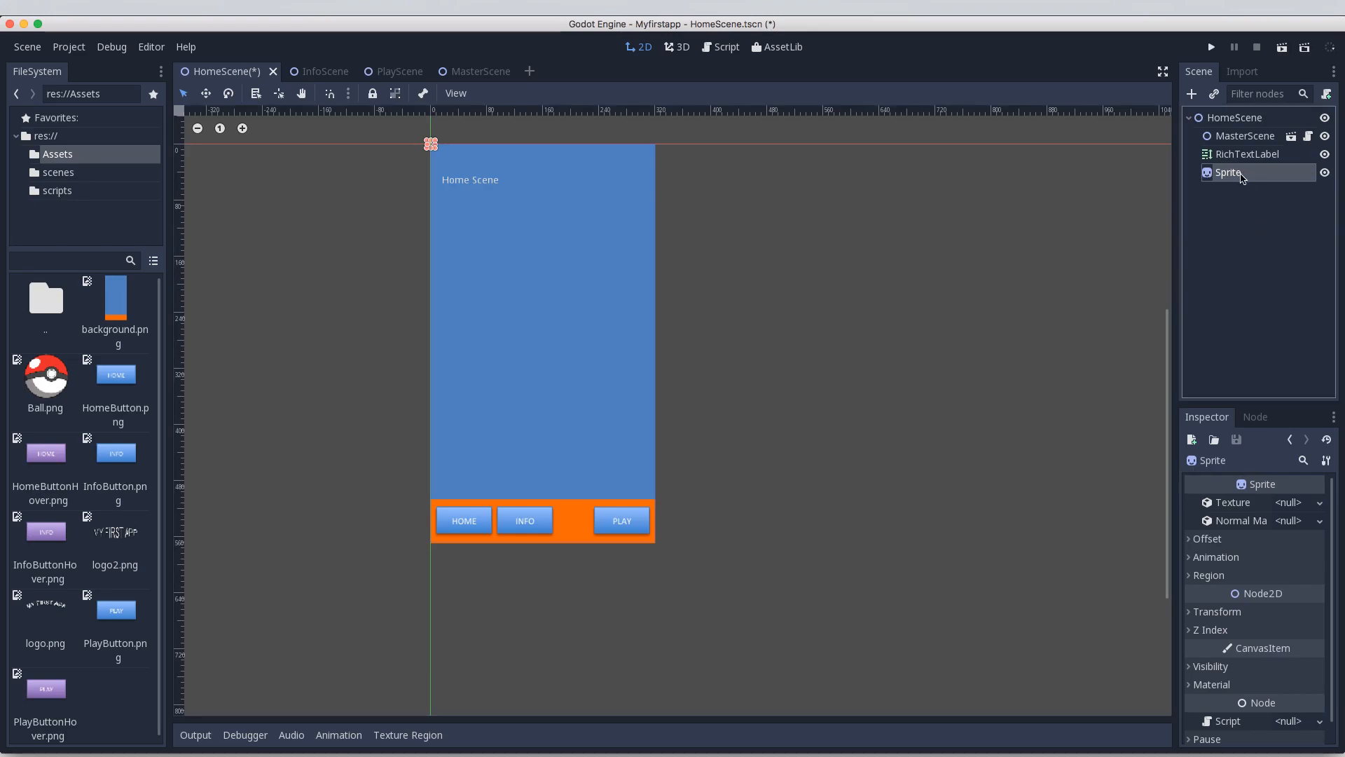
{"action": "double_click", "coordinate": [1241, 178]}
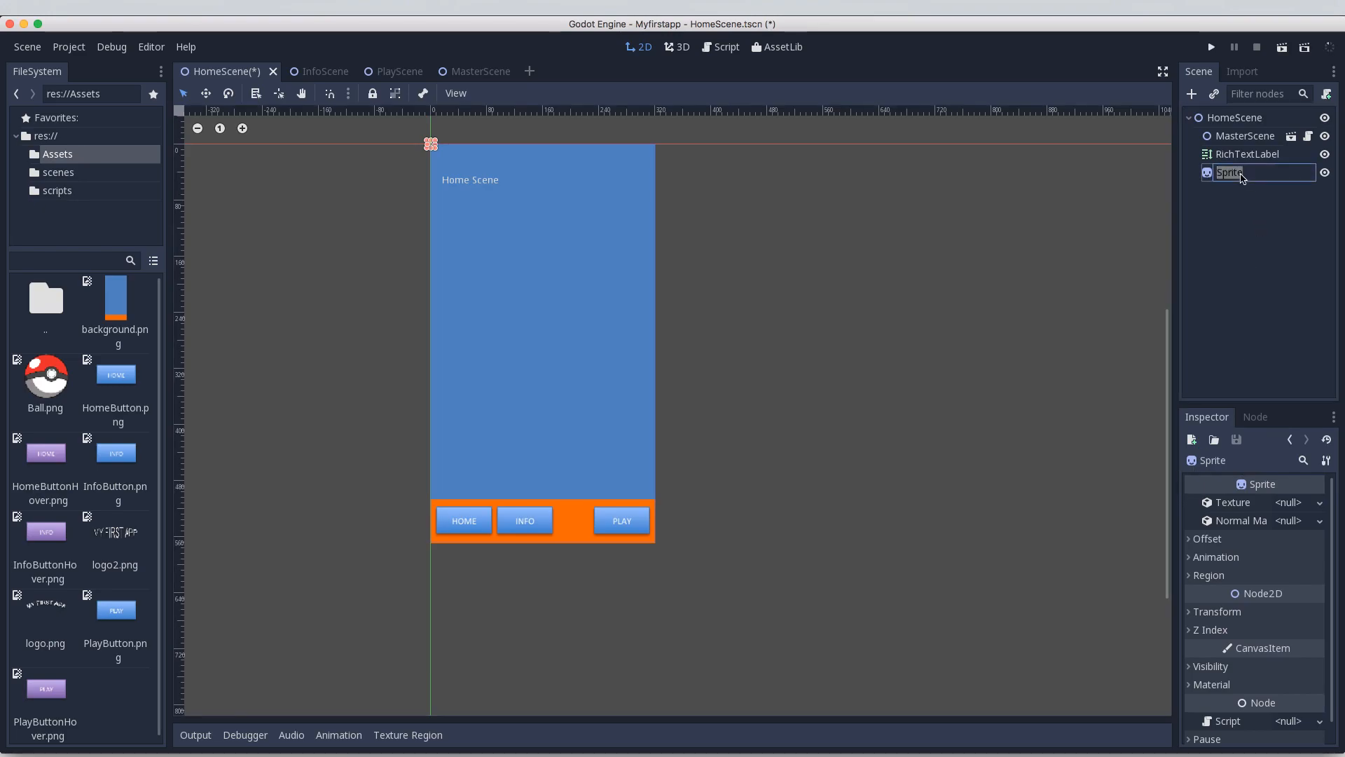
{"action": "type", "text": "ball"}
{"action": "key", "text": "Return"}
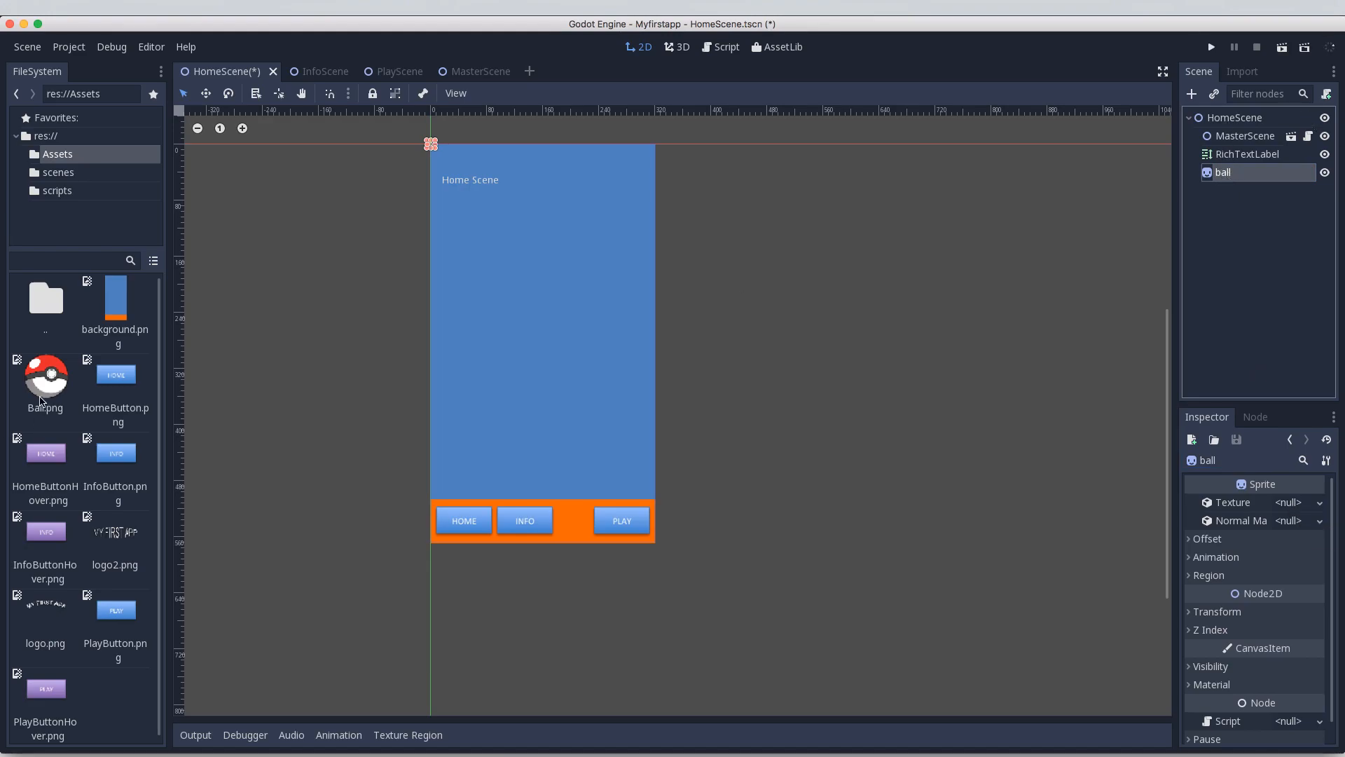
Try assigning Ball.png to the ball sprite, then undo the mistaken Normal Map assignment
{"action": "mouse_move", "coordinate": [44, 378]}
{"action": "left_mouse_down"}
{"action": "mouse_move", "coordinate": [197, 413]}
{"action": "mouse_move", "coordinate": [518, 326]}
{"action": "left_mouse_up"}
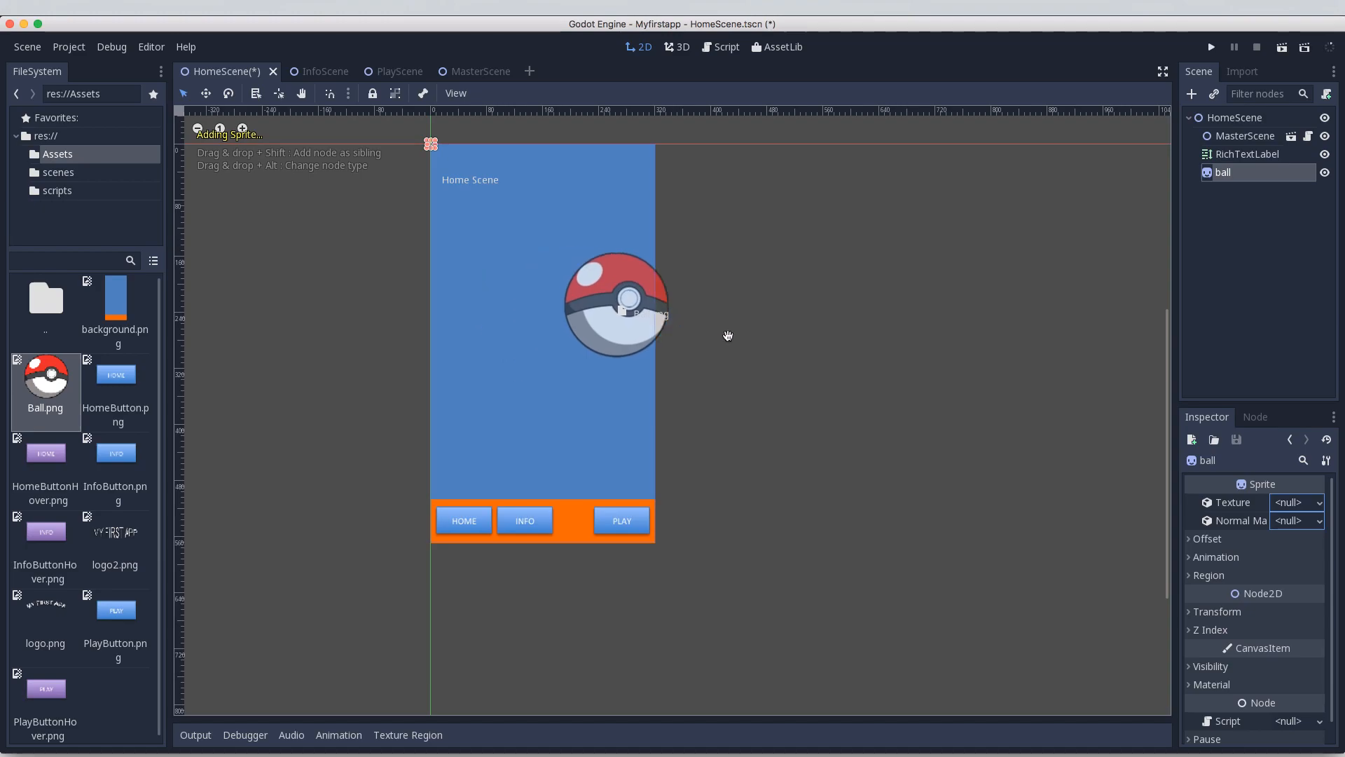
{"action": "left_click_drag", "start_coordinate": [518, 325], "coordinate": [1268, 497]}
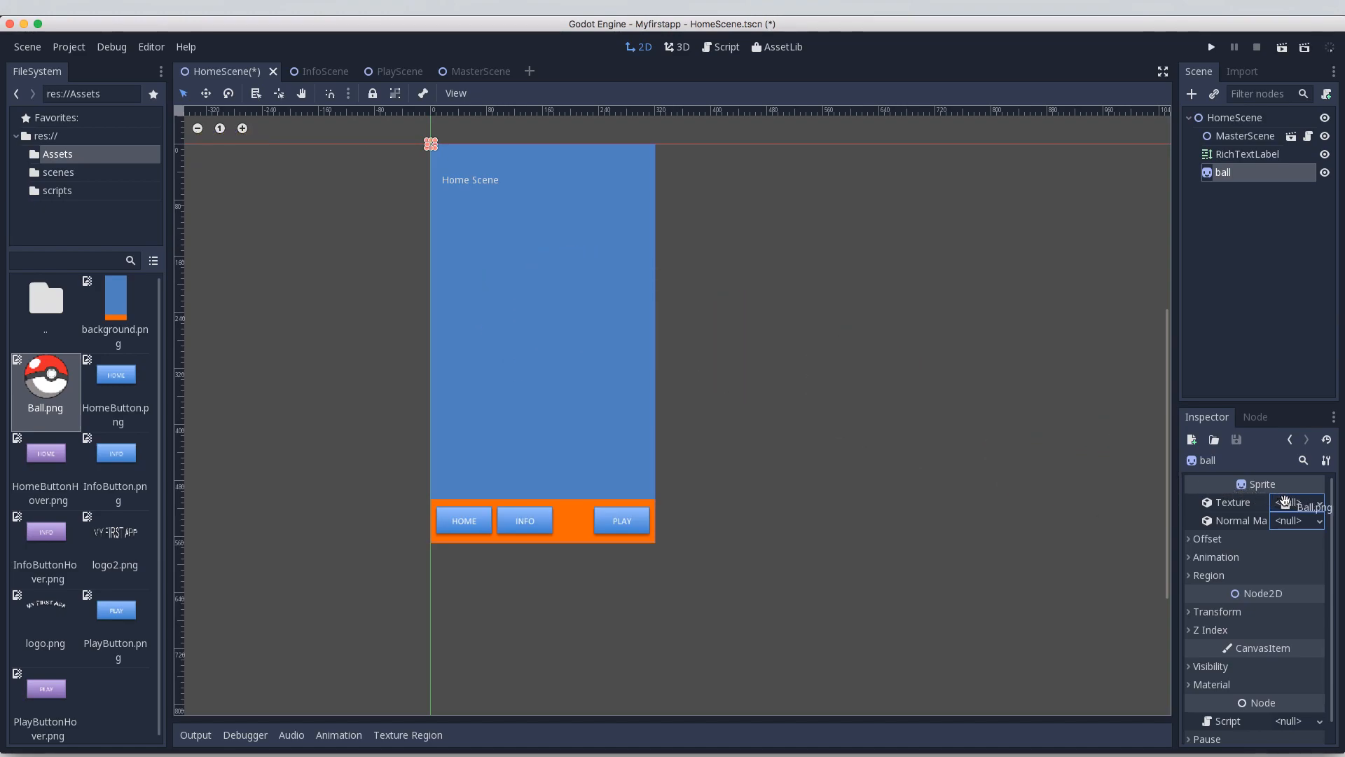
{"action": "left_click_drag", "start_coordinate": [1268, 497], "coordinate": [1289, 502]}
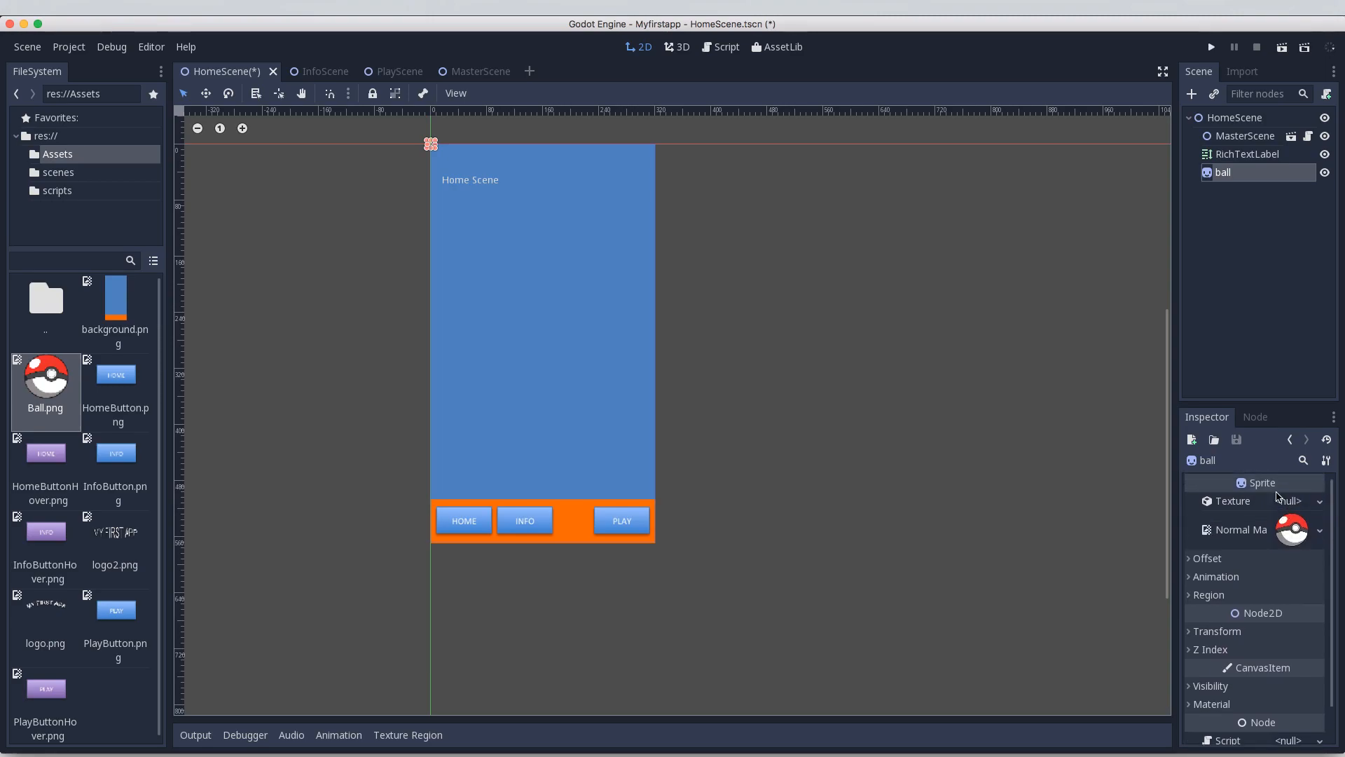
{"action": "left_click", "coordinate": [1295, 525]}
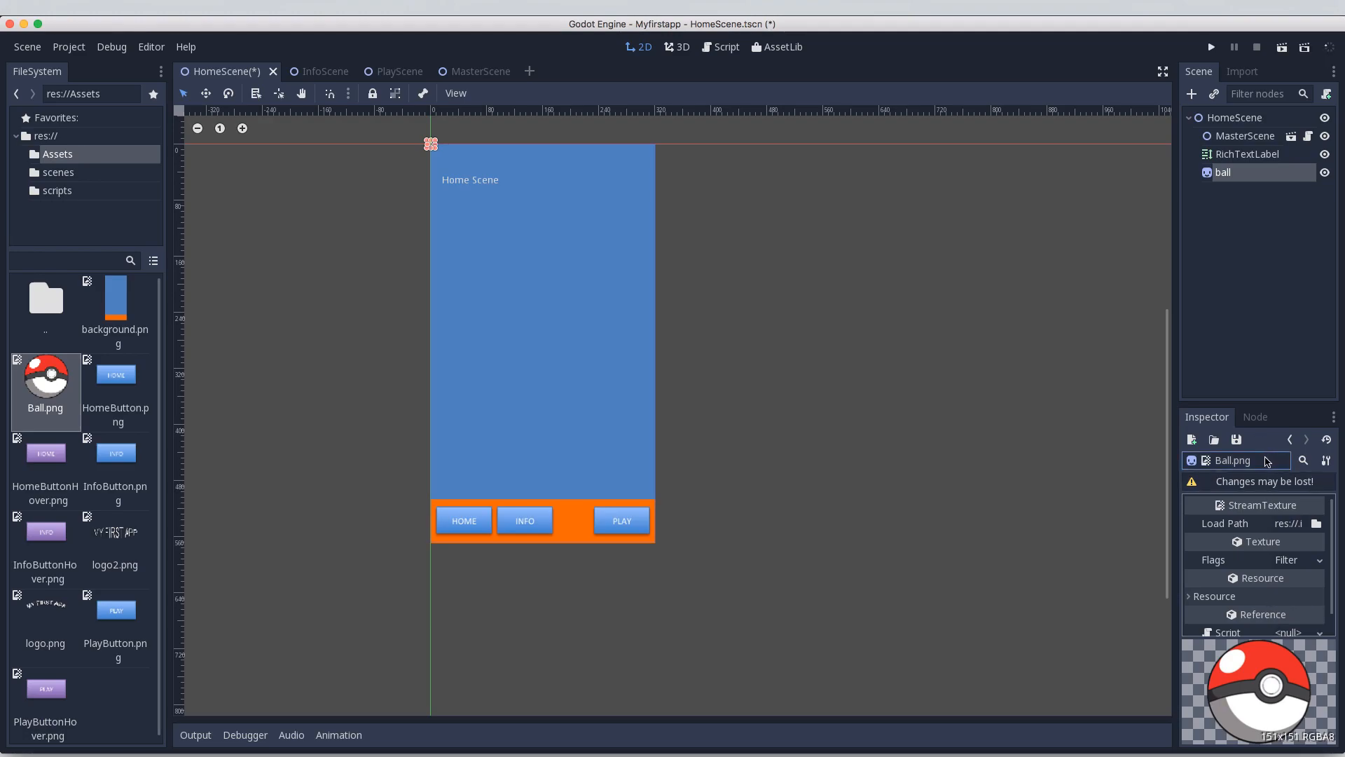
{"action": "key", "text": "super+z"}
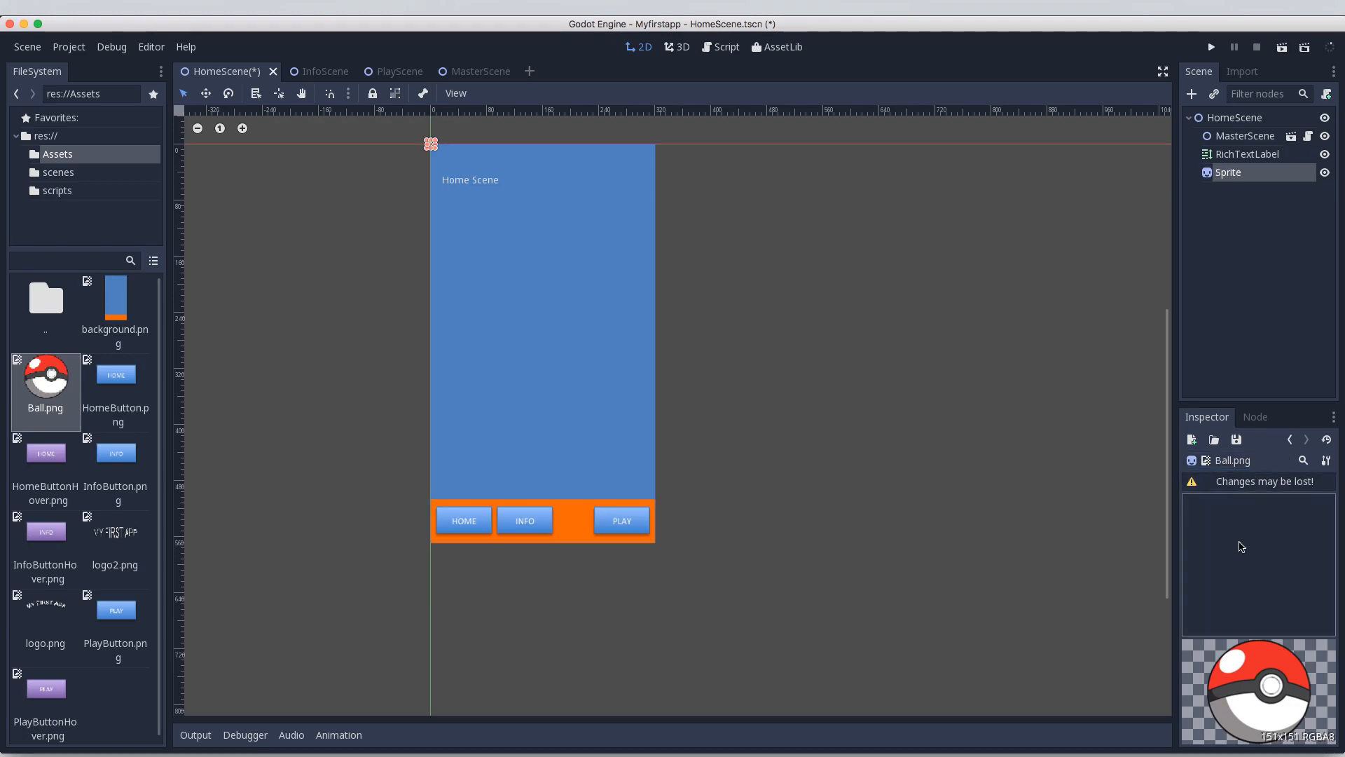
Drop Ball.png into the 2D viewport so it becomes a textured Sprite at the top-left corner
{"action": "left_click", "coordinate": [1227, 172]}
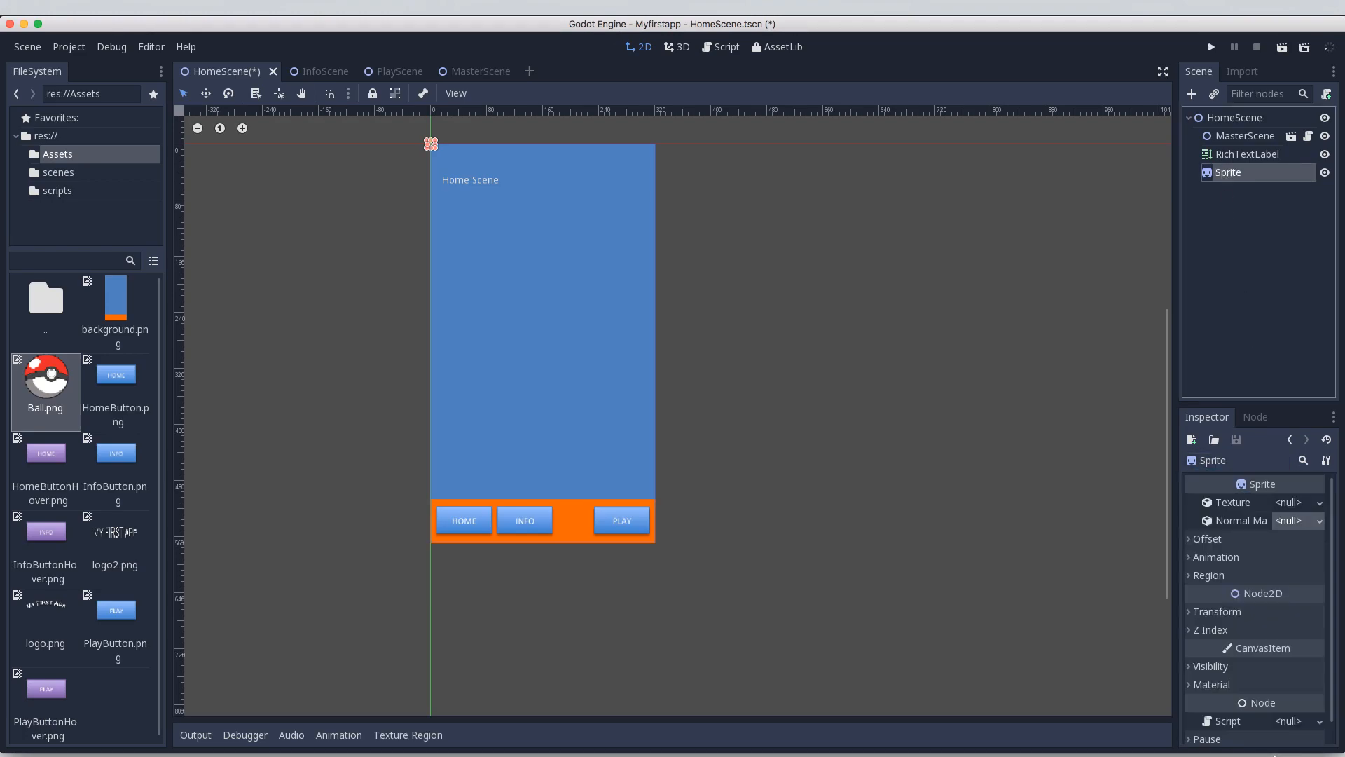
{"action": "left_click", "coordinate": [1290, 503]}
{"action": "left_click", "coordinate": [1240, 502]}
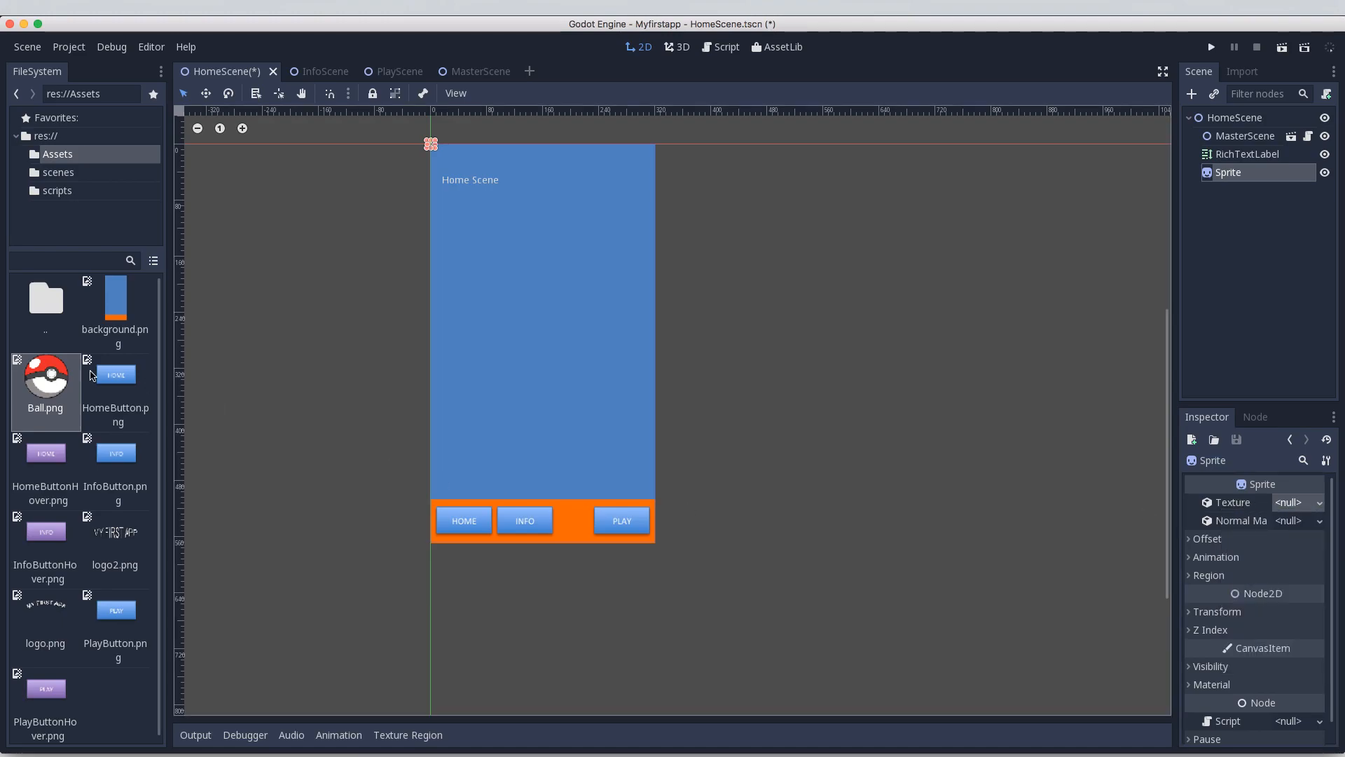
{"action": "mouse_move", "coordinate": [38, 378]}
{"action": "left_mouse_down"}
{"action": "mouse_move", "coordinate": [779, 406]}
{"action": "mouse_move", "coordinate": [1286, 503]}
{"action": "left_mouse_up"}
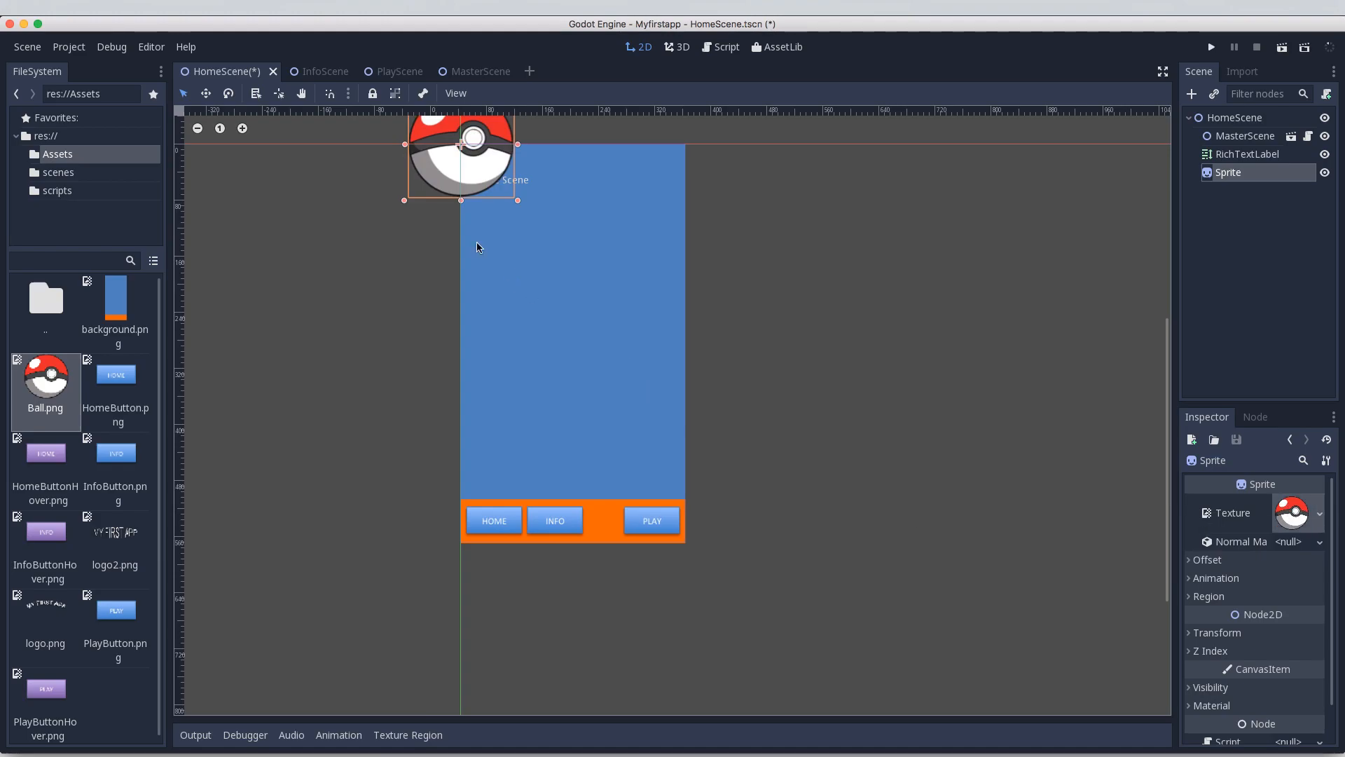
Shrink the Pokéball sprite and move it to the upper middle of the blue screen area
{"action": "middle_click_drag", "start_coordinate": [476, 242], "coordinate": [470, 237]}
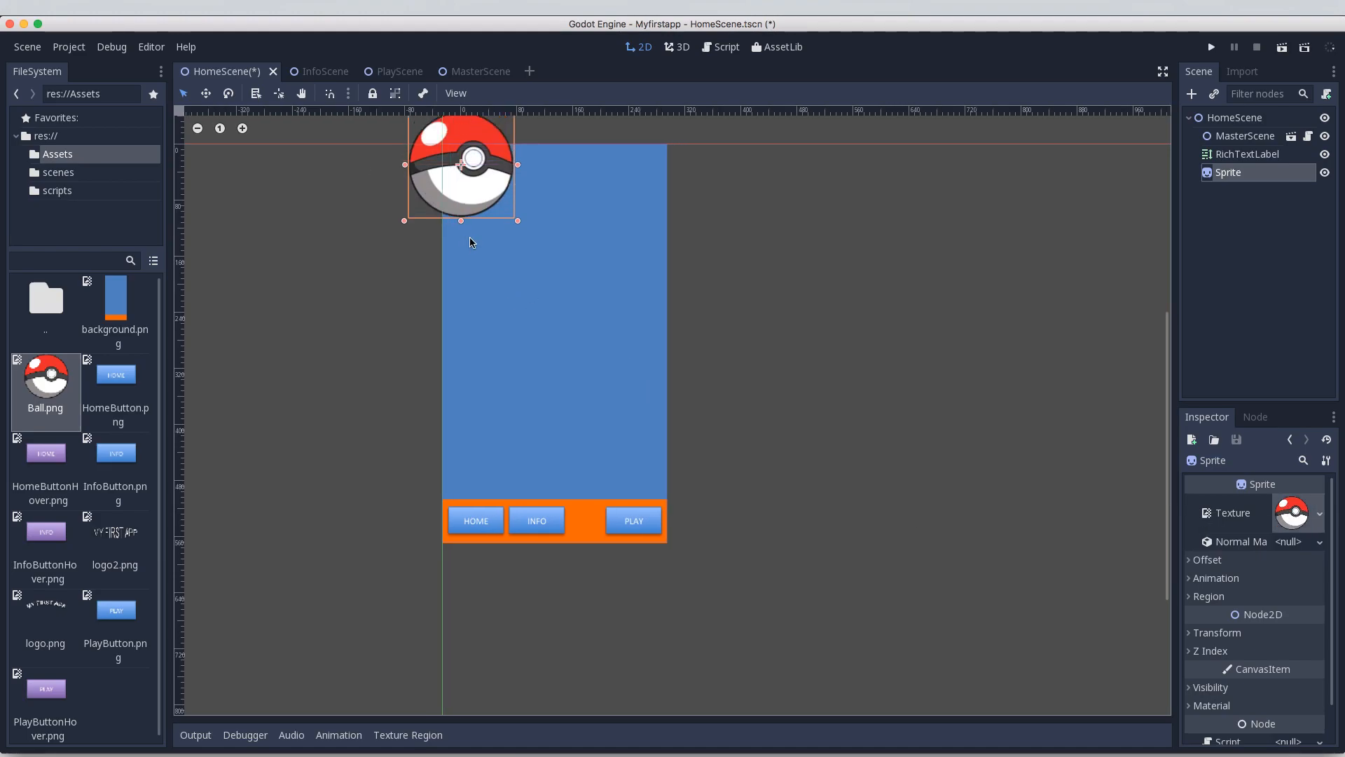
{"action": "left_click_drag", "start_coordinate": [469, 242], "coordinate": [502, 290]}
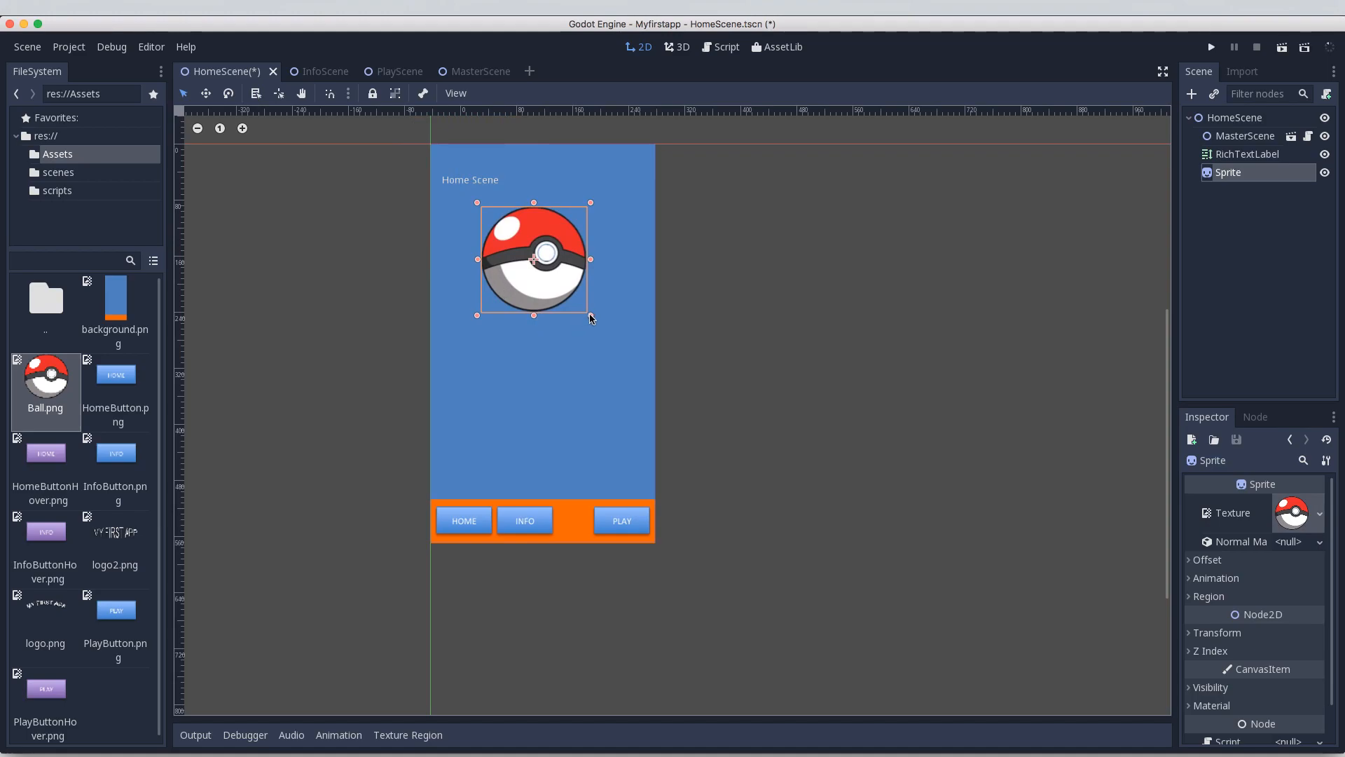
{"action": "mouse_move", "coordinate": [591, 315]}
{"action": "left_mouse_down"}
{"action": "mouse_move", "coordinate": [538, 261]}
{"action": "mouse_move", "coordinate": [550, 275]}
{"action": "left_mouse_up"}
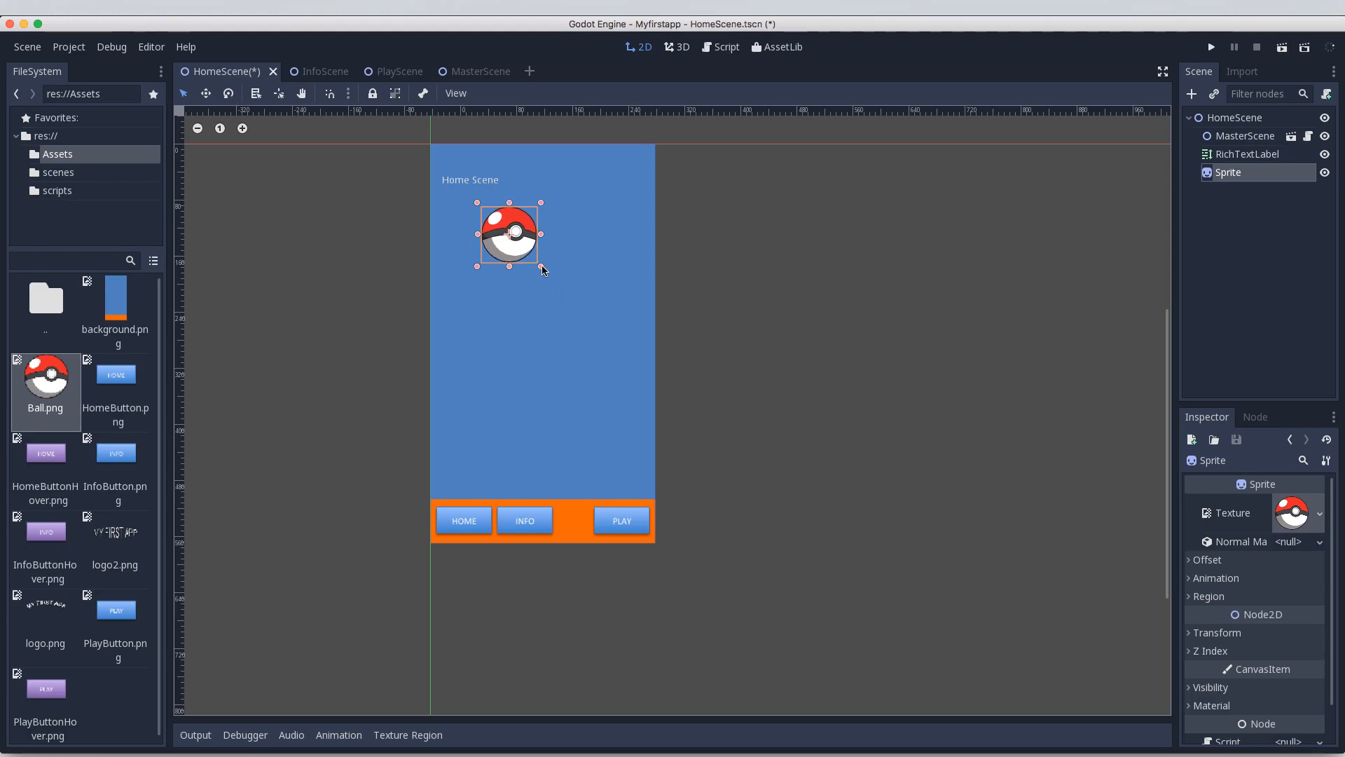
{"action": "left_click_drag", "start_coordinate": [550, 276], "coordinate": [536, 255]}
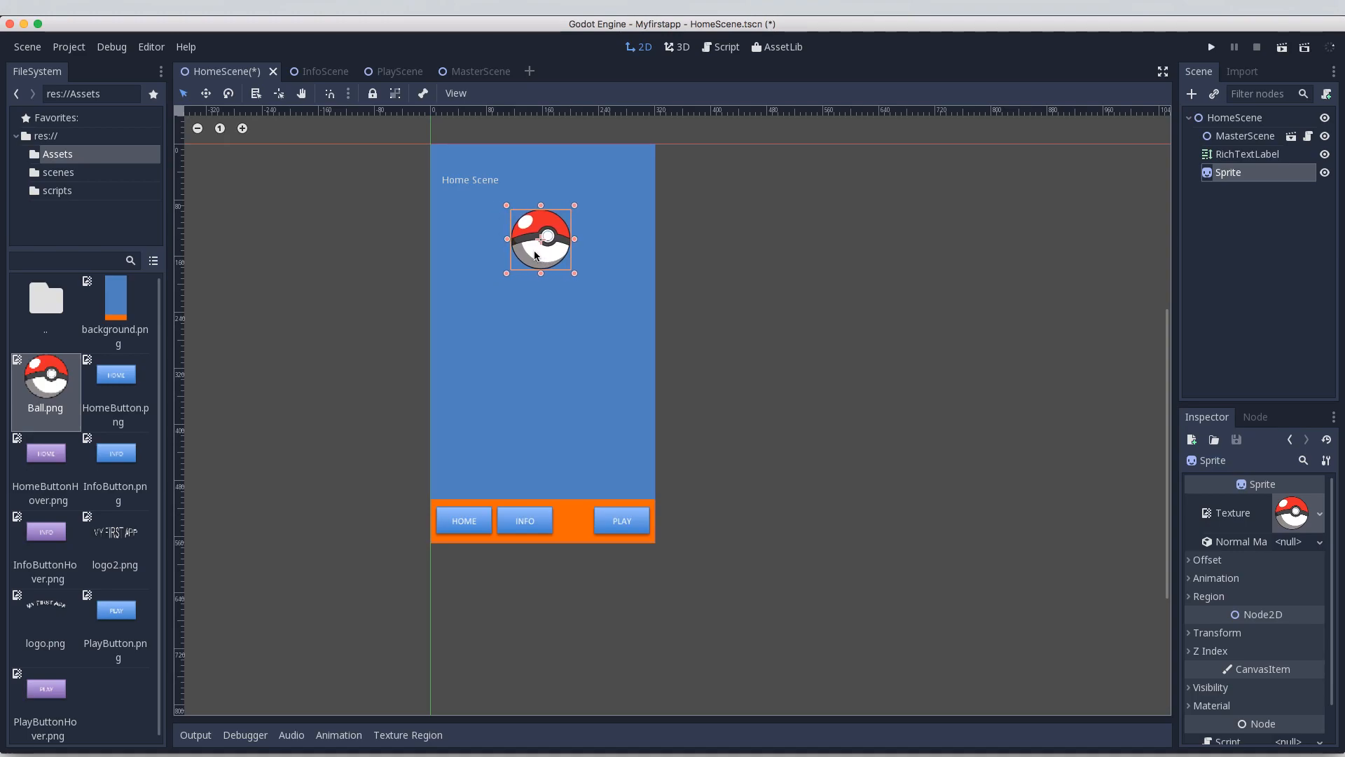
{"action": "left_click_drag", "start_coordinate": [536, 255], "coordinate": [536, 316]}
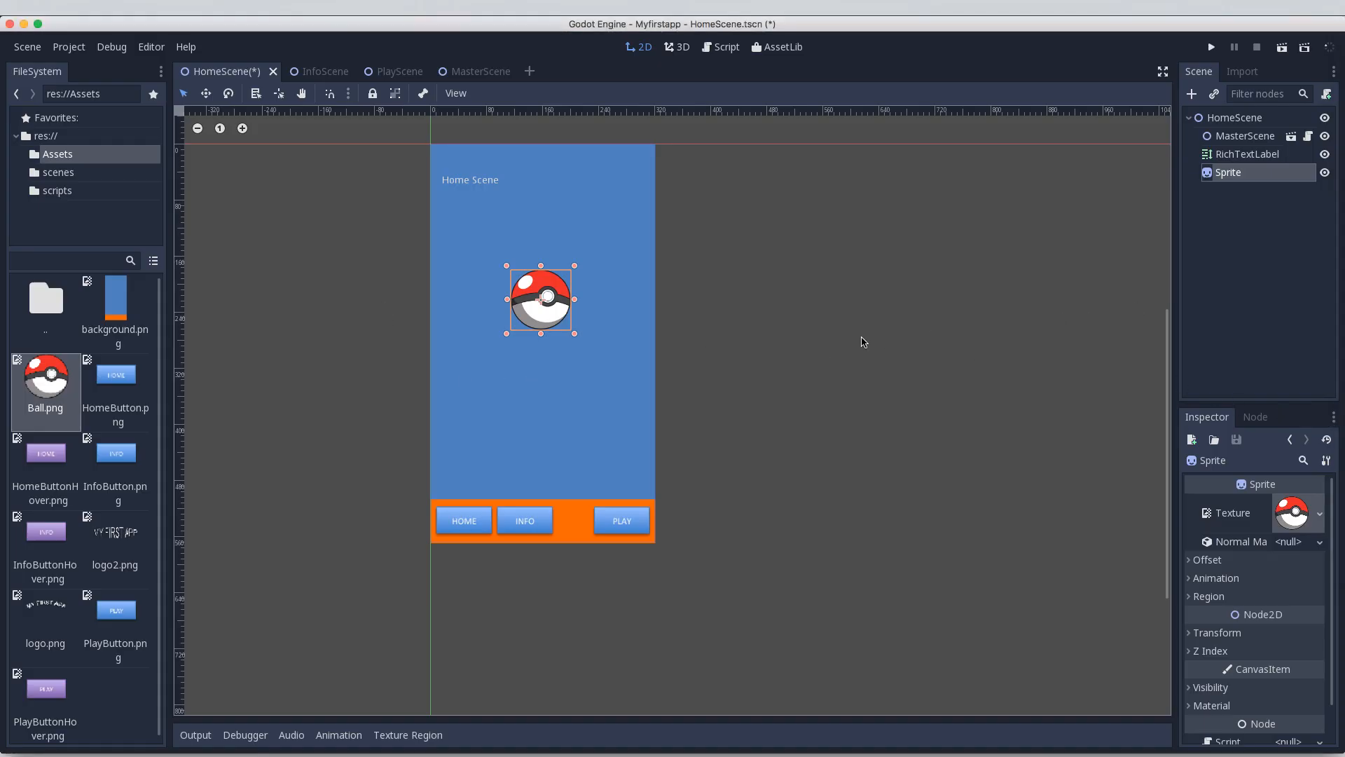
Create a second Sprite node under HomeScene and rename it 'tilte text'
{"action": "left_click", "coordinate": [1230, 118]}
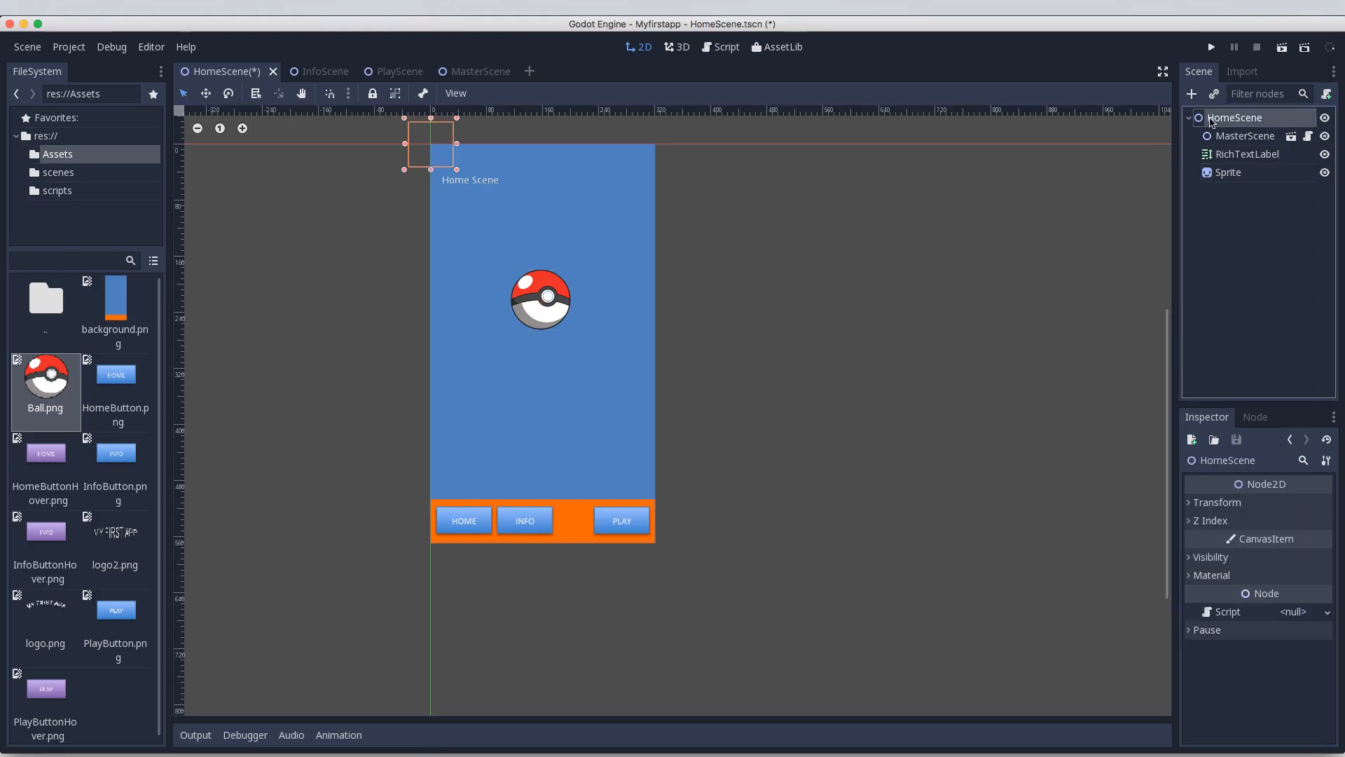
{"action": "left_click", "coordinate": [1192, 94]}
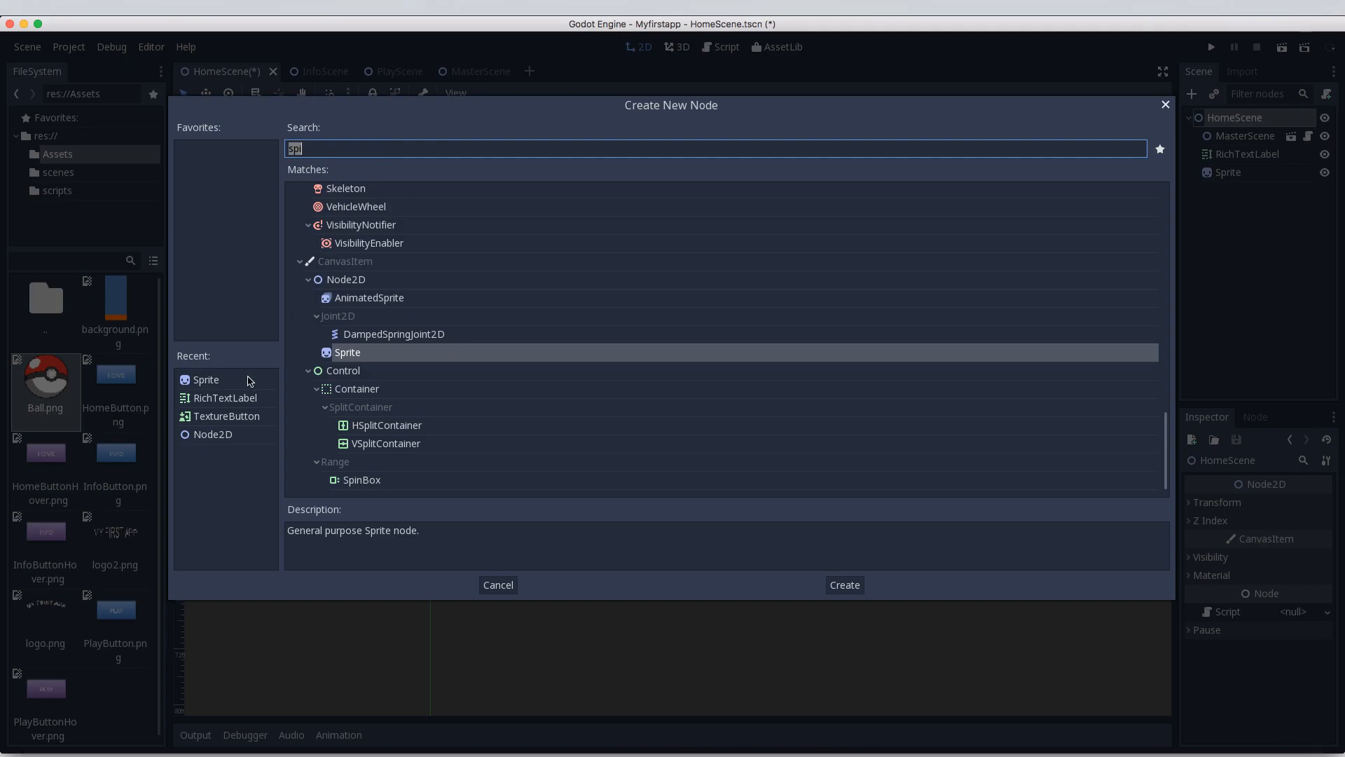
{"action": "double_click", "coordinate": [206, 379]}
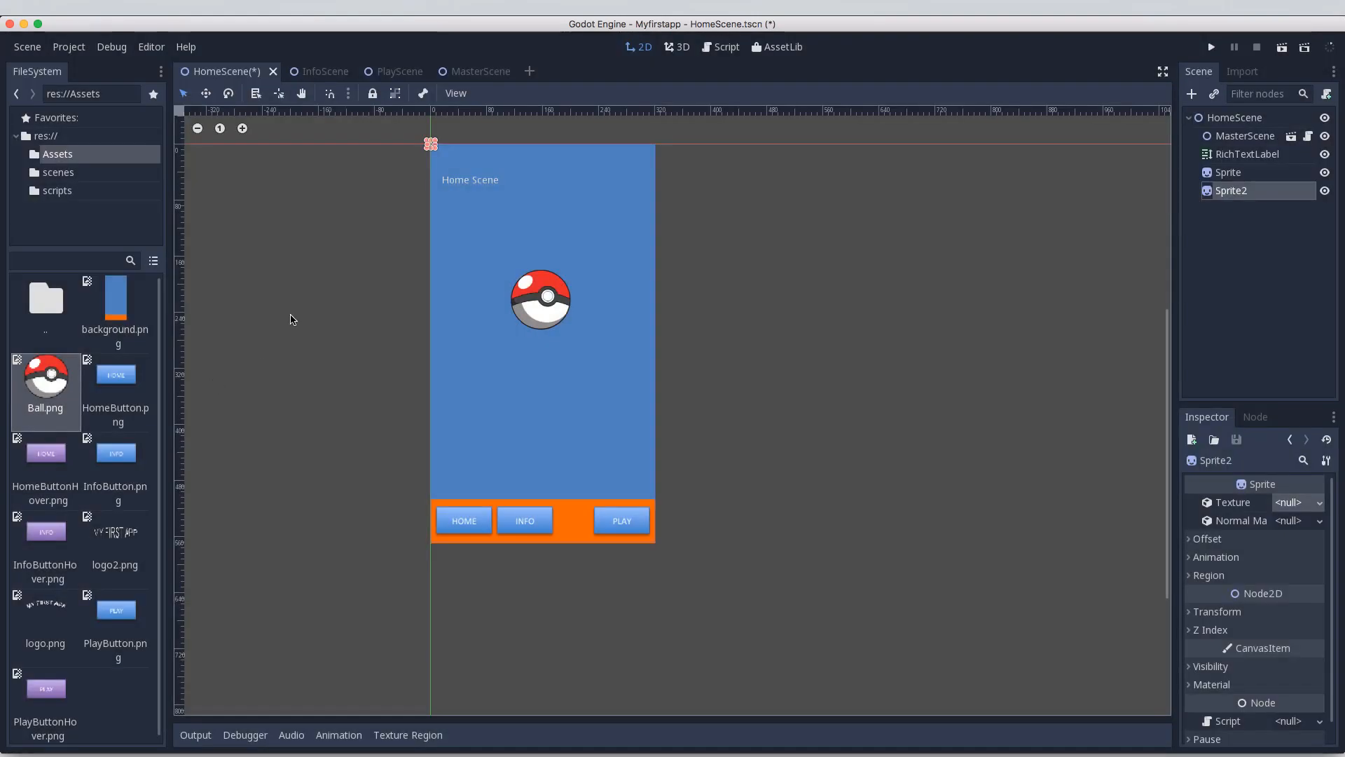
{"action": "double_click", "coordinate": [1233, 192]}
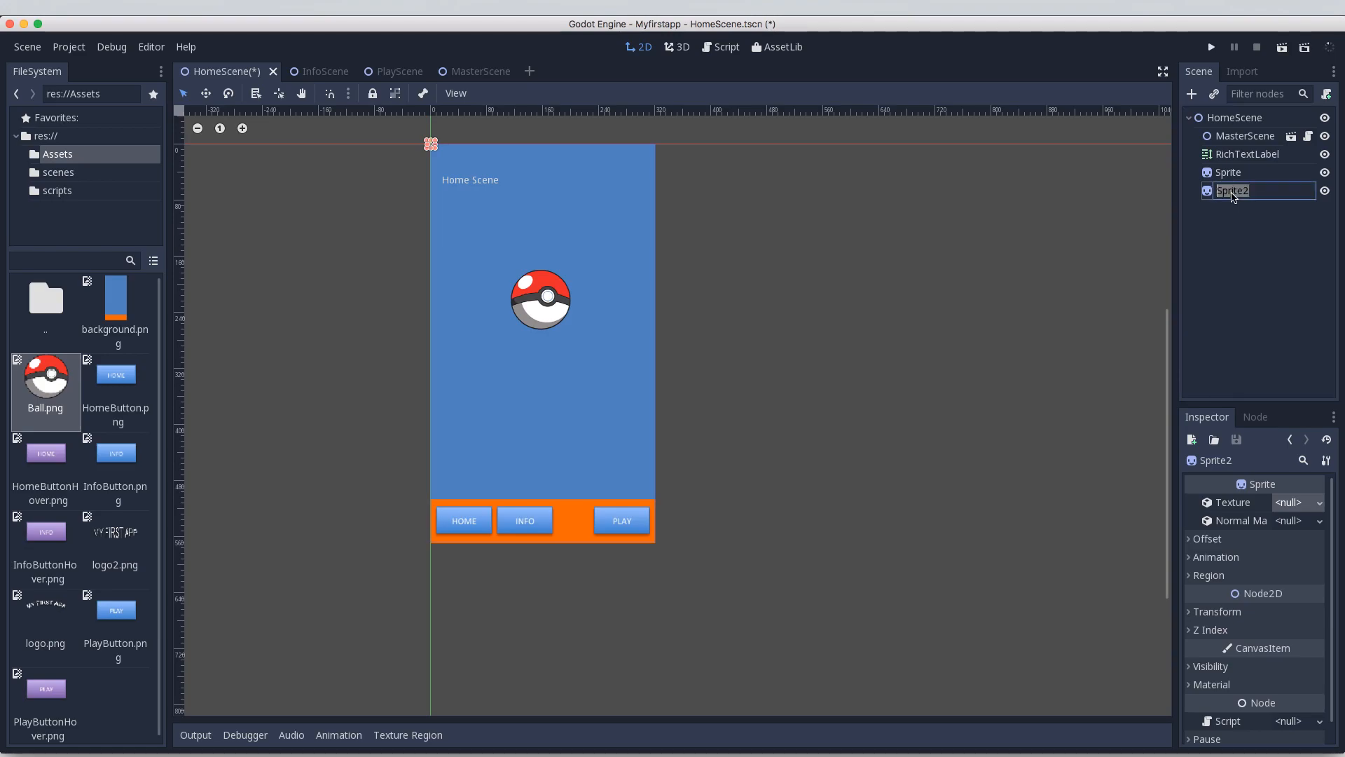
{"action": "type", "text": "t"}
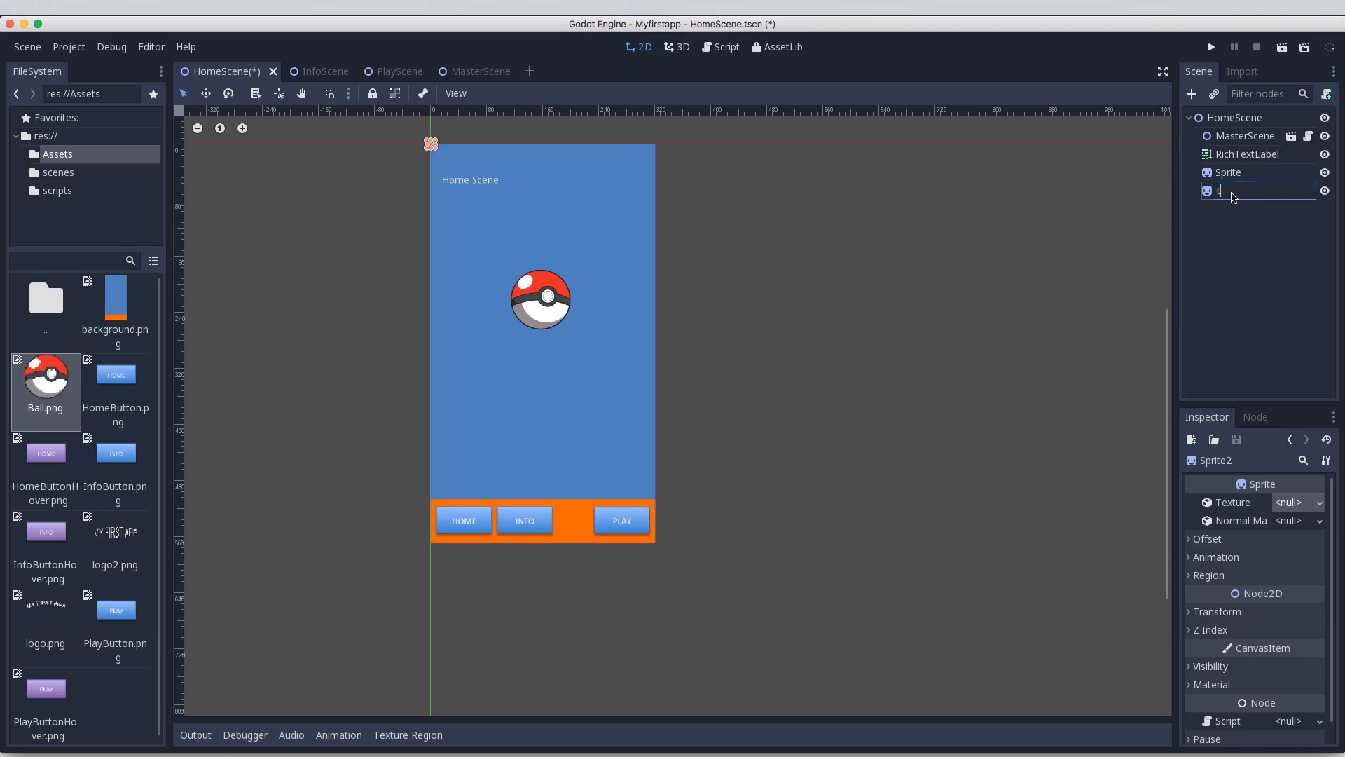
{"action": "type", "text": "ilte text"}
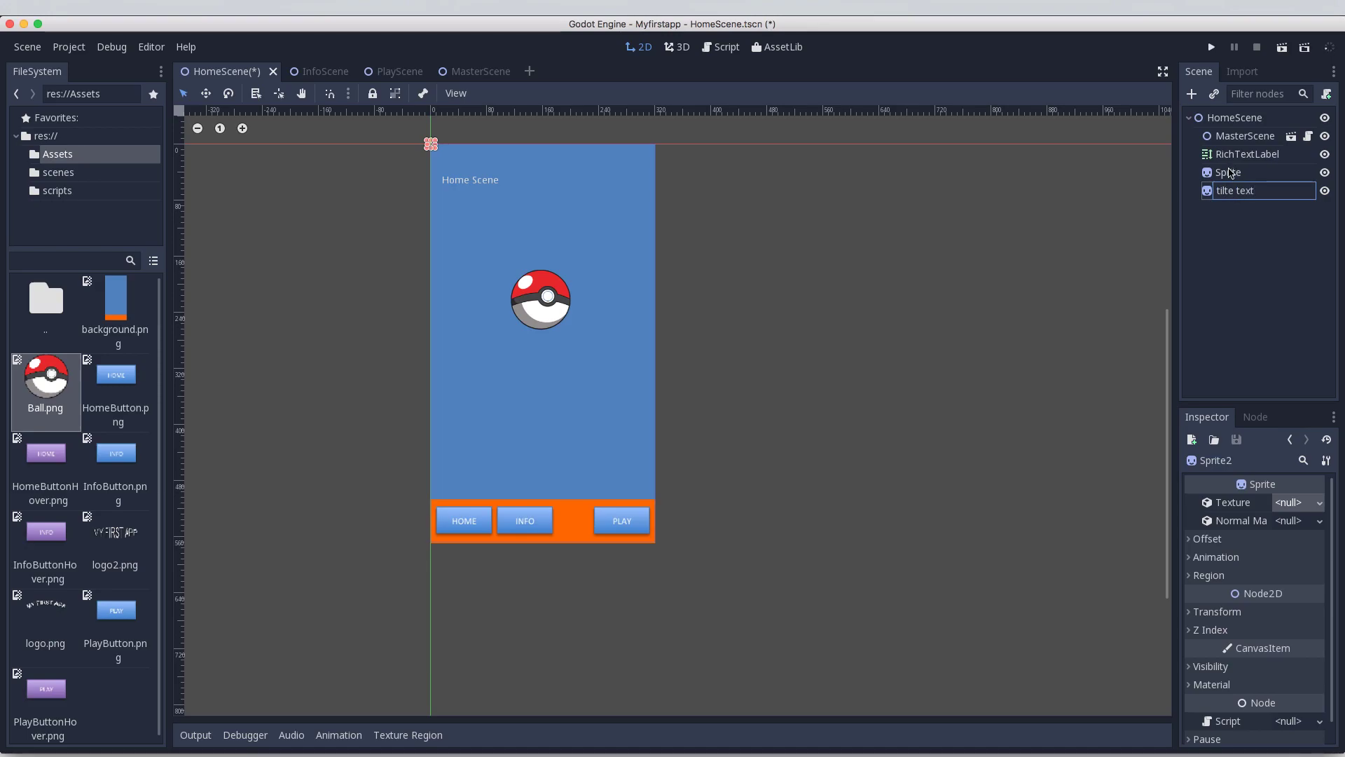
Rename the Pokéball's Sprite node to 'ball'
{"action": "left_click", "coordinate": [1230, 172]}
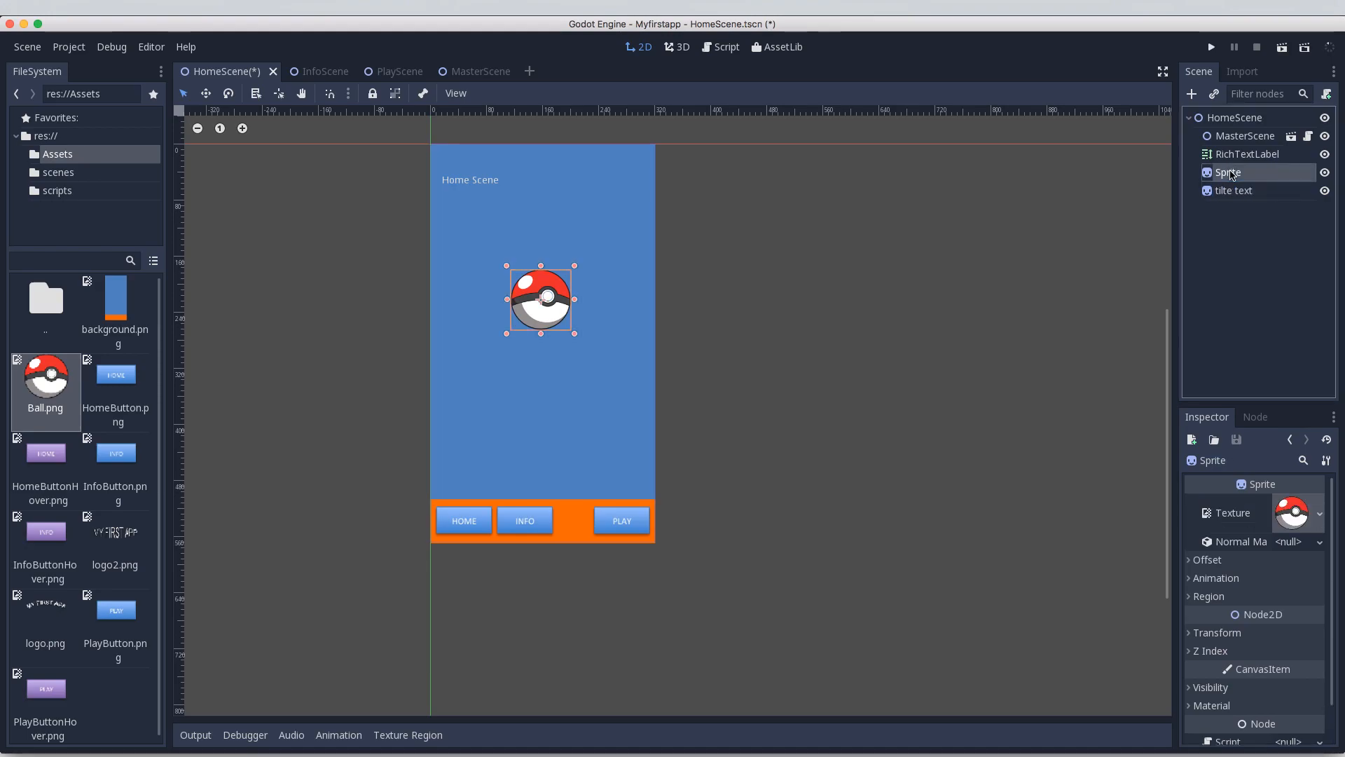
{"action": "double_click", "coordinate": [1230, 174]}
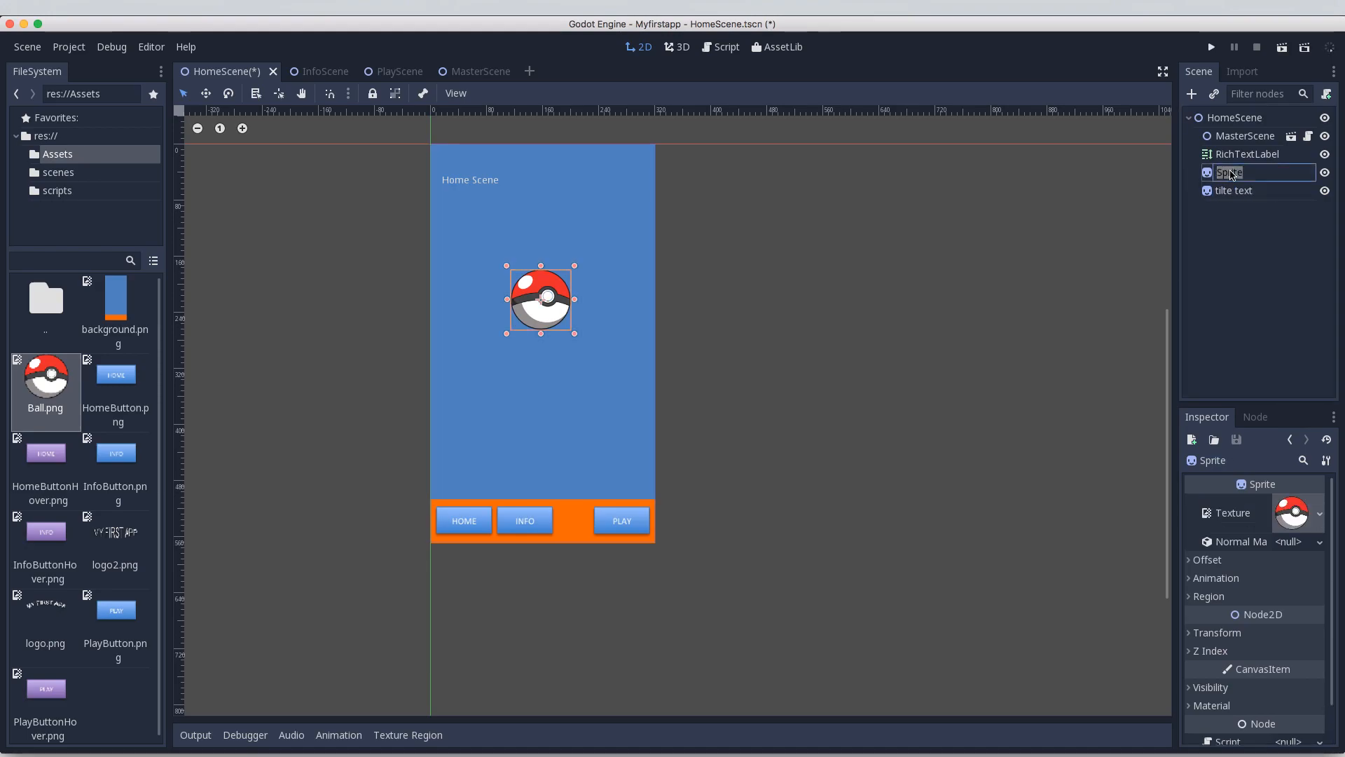
{"action": "type", "text": "ball"}
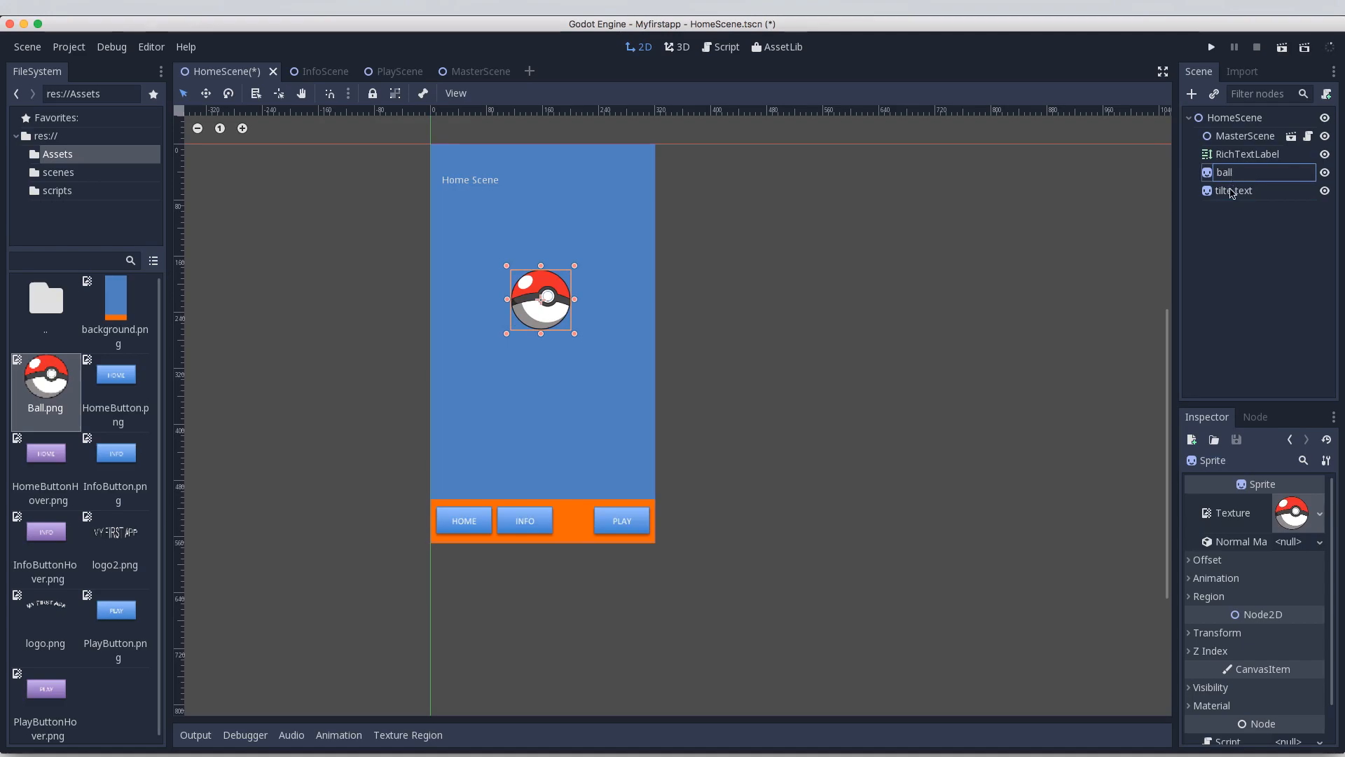
{"action": "key", "text": "Return"}
Give the tilte text sprite the logo image, undoing an accidental move of scene content
{"action": "left_click", "coordinate": [1262, 195]}
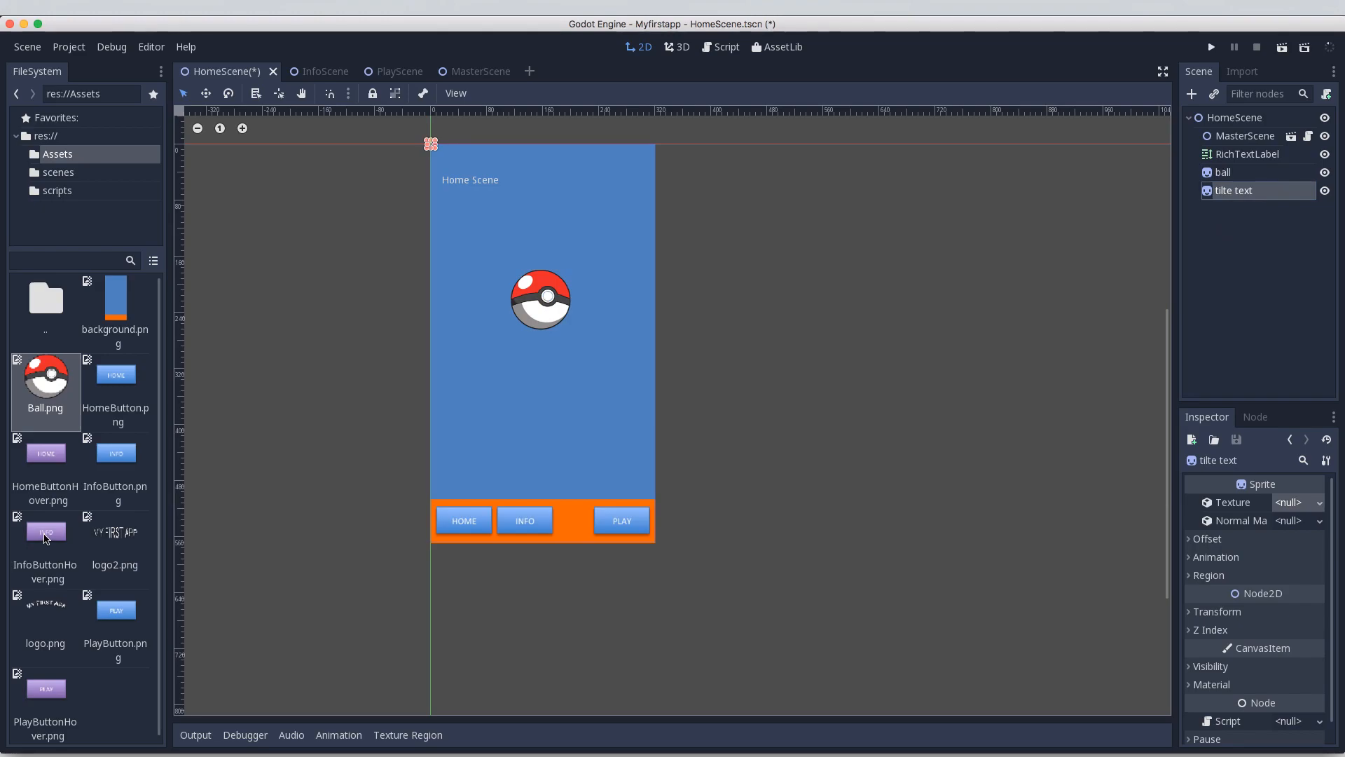
{"action": "left_click", "coordinate": [44, 609]}
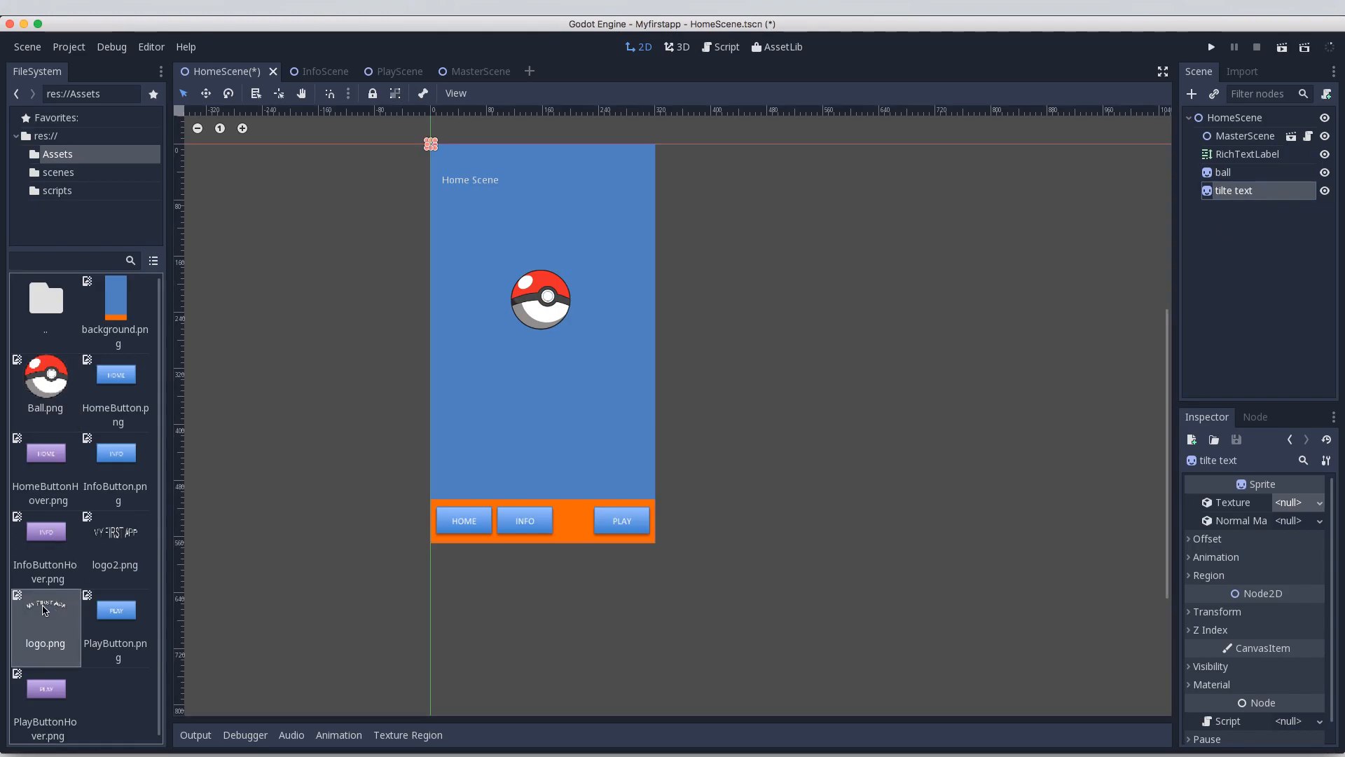
{"action": "mouse_move", "coordinate": [44, 610]}
{"action": "left_mouse_down"}
{"action": "mouse_move", "coordinate": [1014, 543]}
{"action": "mouse_move", "coordinate": [1293, 504]}
{"action": "left_mouse_up"}
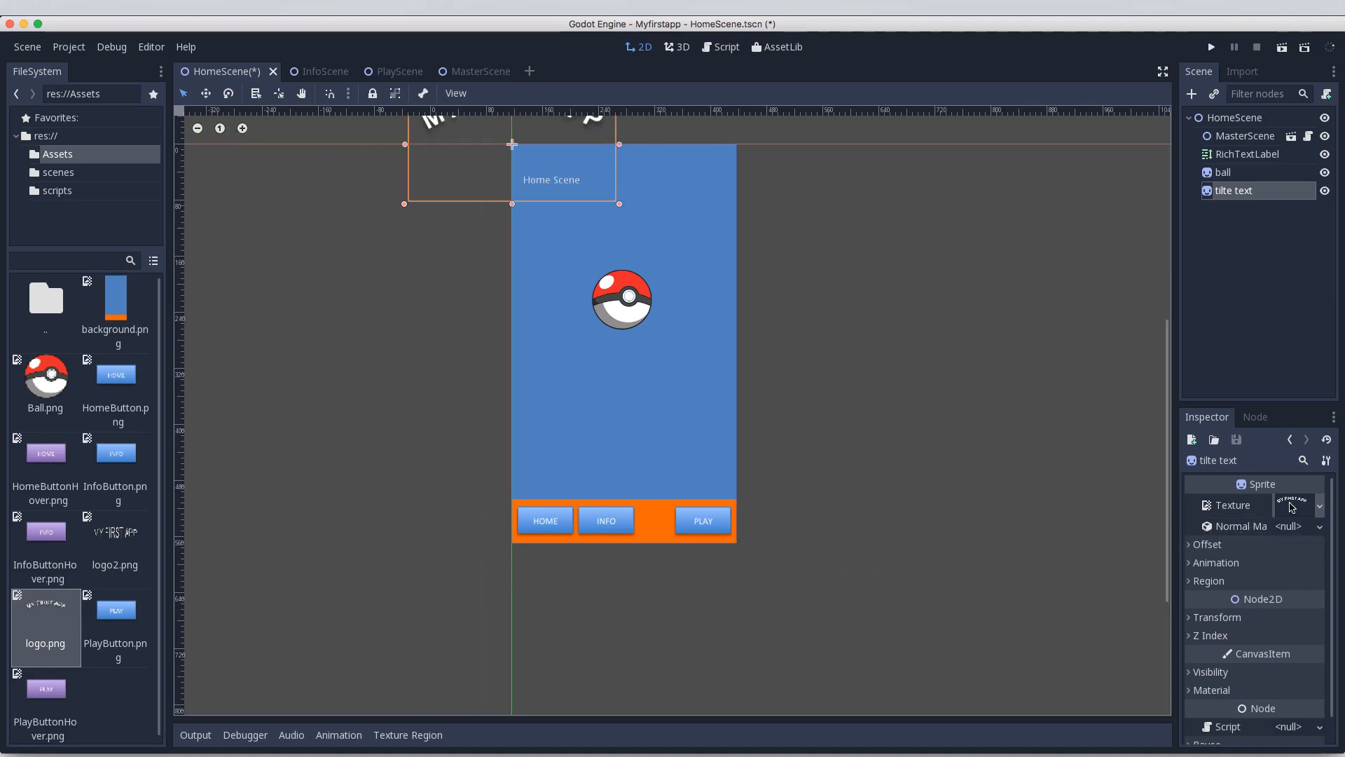
{"action": "left_click_drag", "start_coordinate": [512, 169], "coordinate": [547, 211]}
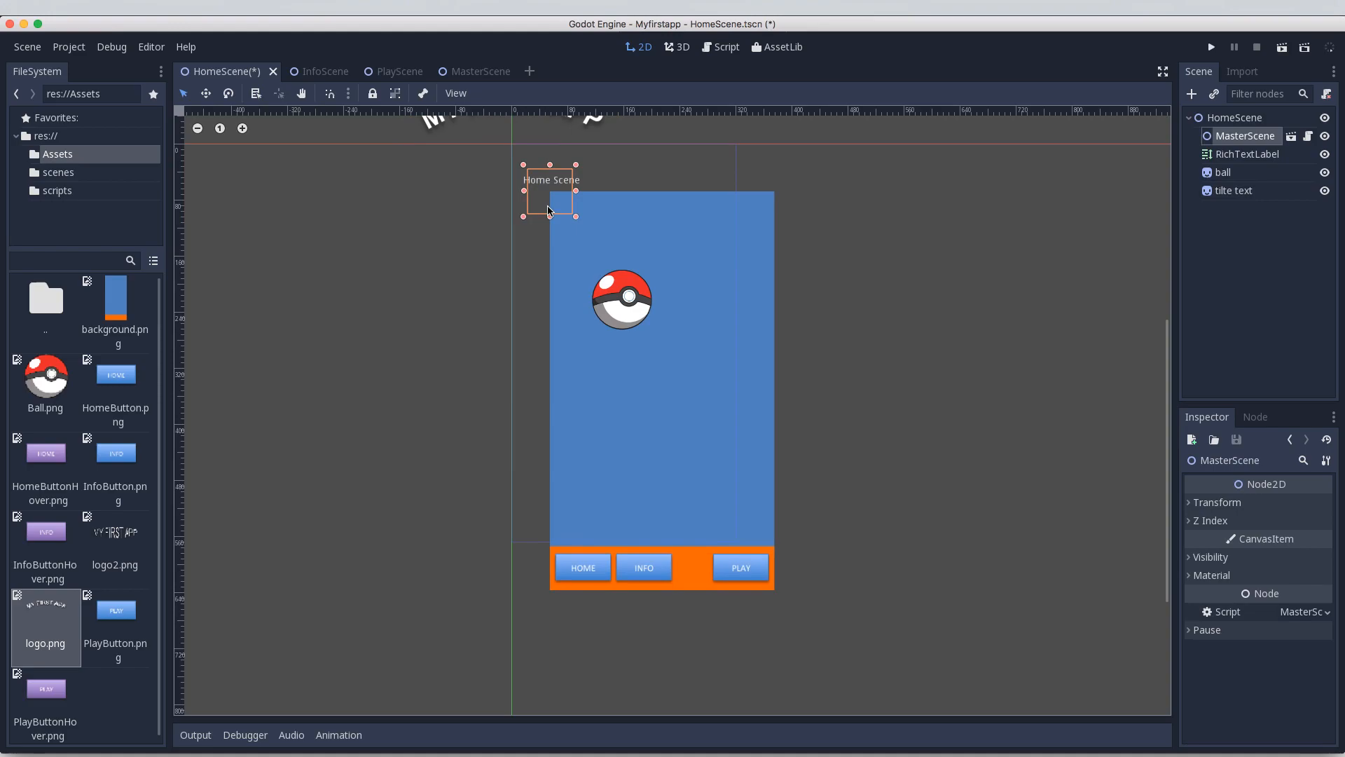
{"action": "key", "text": "ctrl+z"}
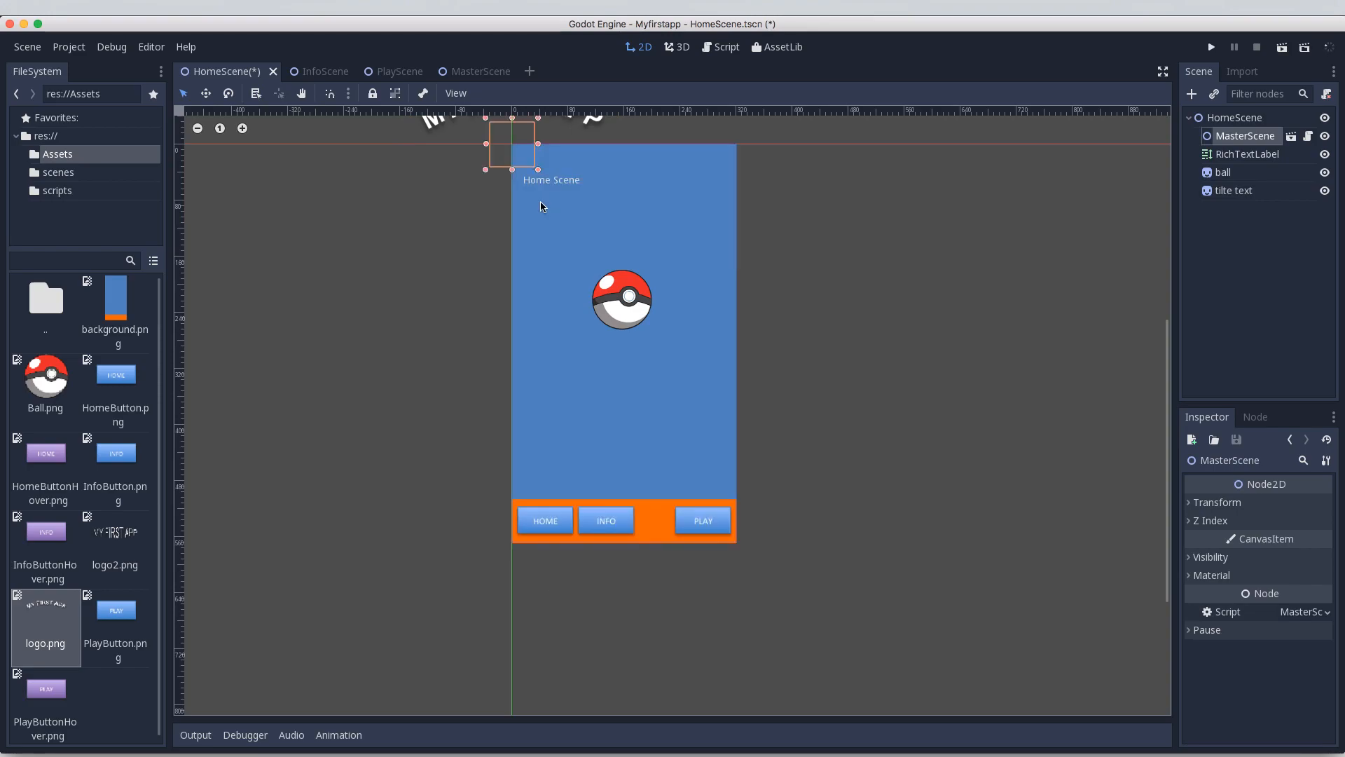
Move the curved MY FIRST APP logo onto the screen, centred just above the Pokéball
{"action": "left_click", "coordinate": [440, 126]}
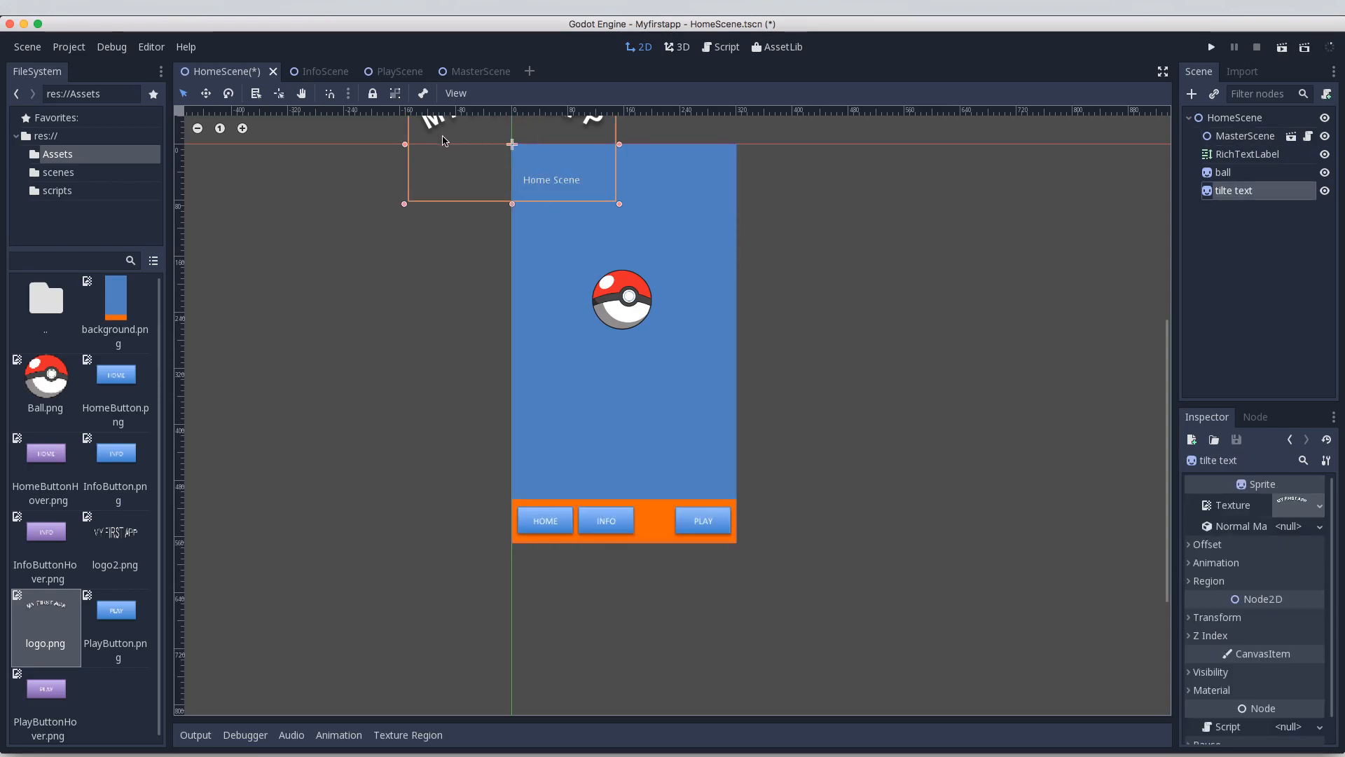
{"action": "mouse_move", "coordinate": [440, 127]}
{"action": "left_mouse_down"}
{"action": "mouse_move", "coordinate": [489, 238]}
{"action": "mouse_move", "coordinate": [471, 265]}
{"action": "left_mouse_up"}
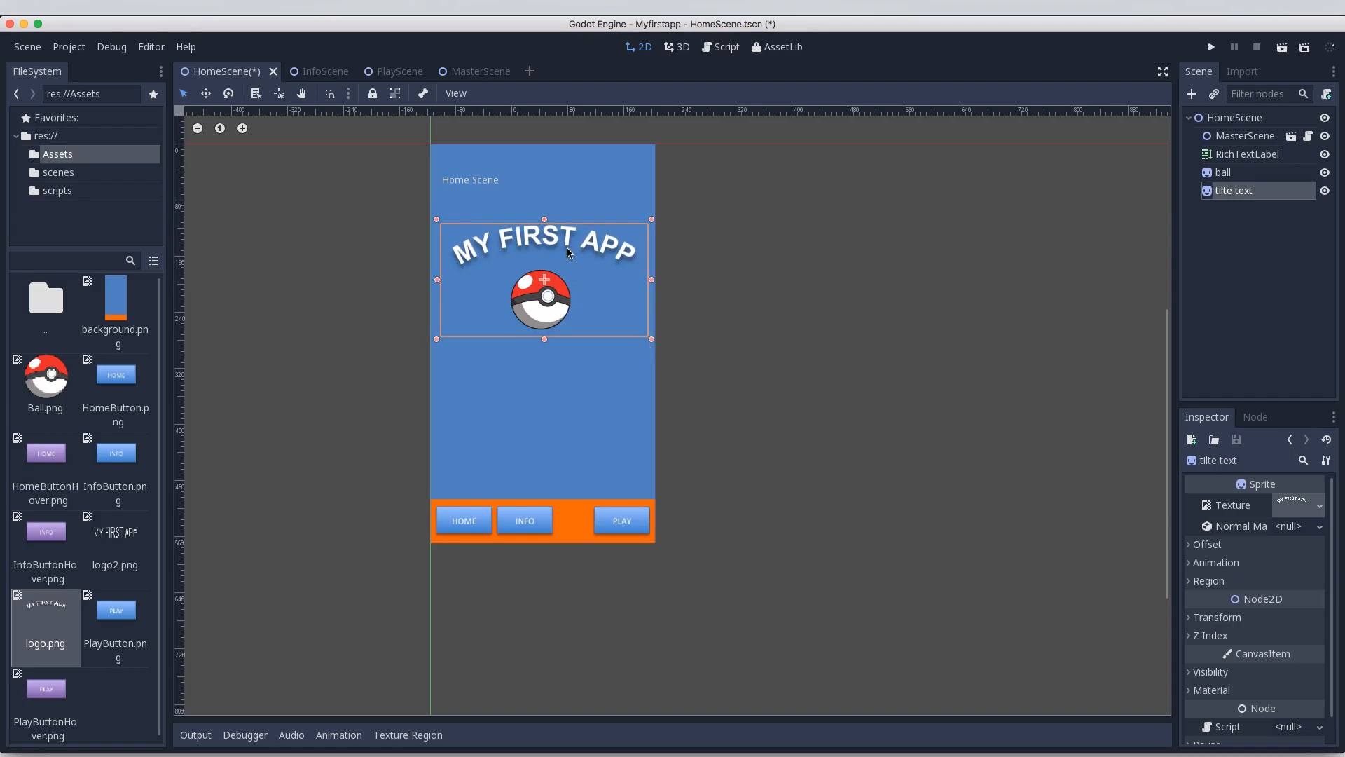
{"action": "left_click_drag", "start_coordinate": [571, 248], "coordinate": [565, 248]}
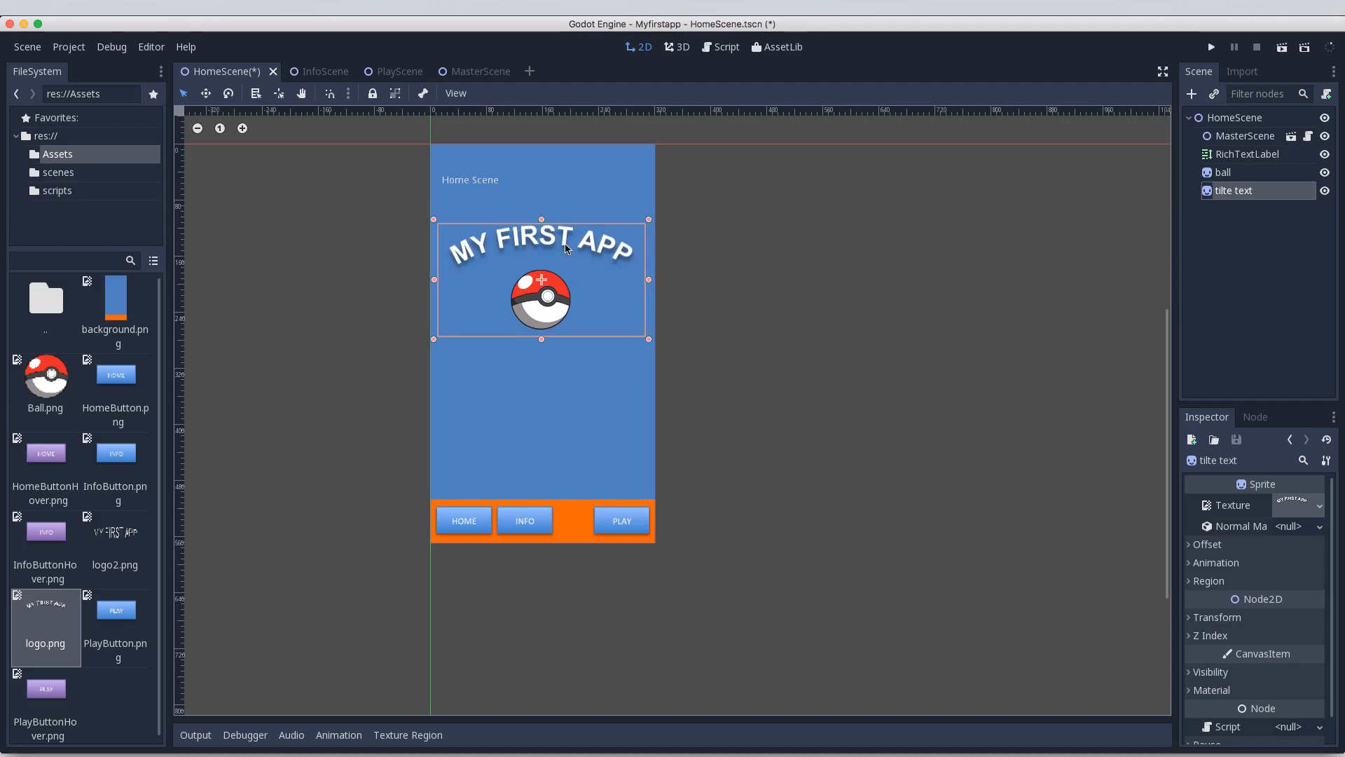
{"action": "left_click", "coordinate": [714, 321]}
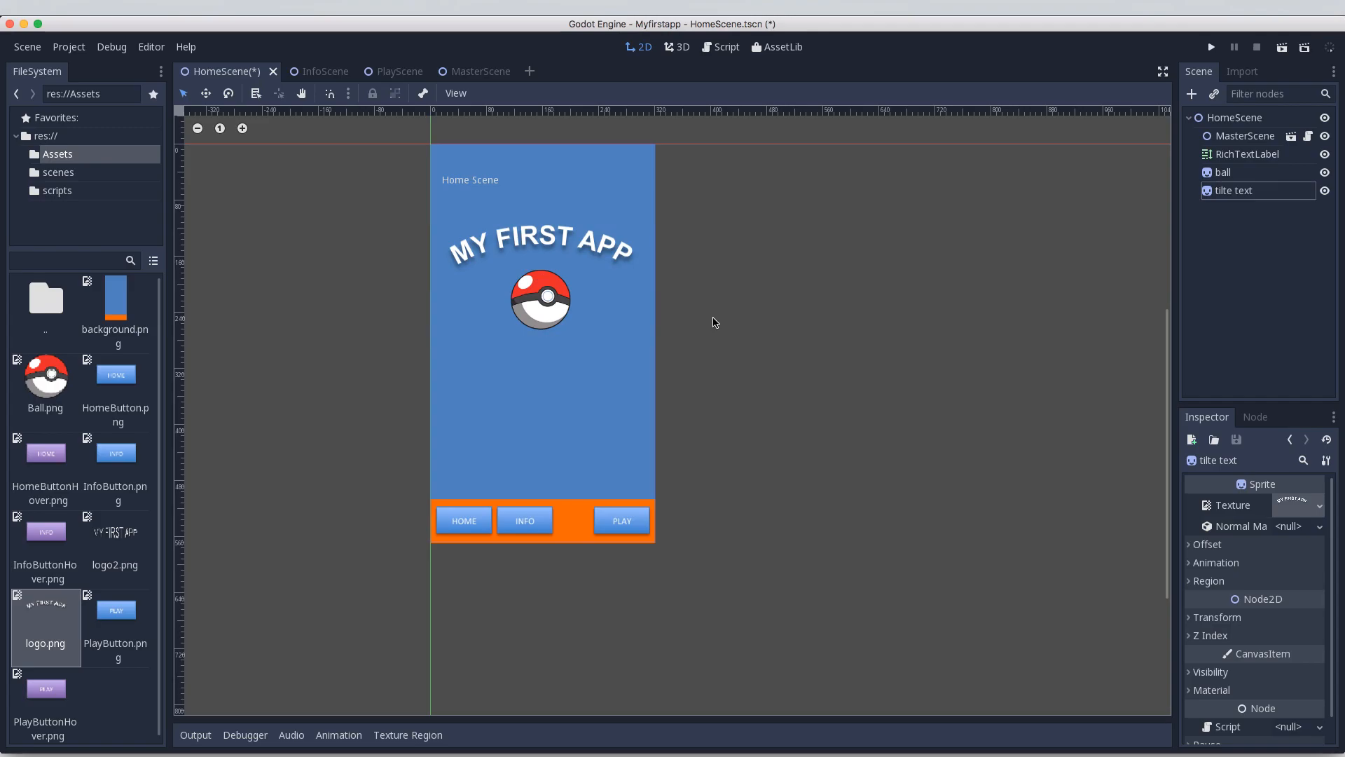
{"action": "left_click", "coordinate": [28, 46]}
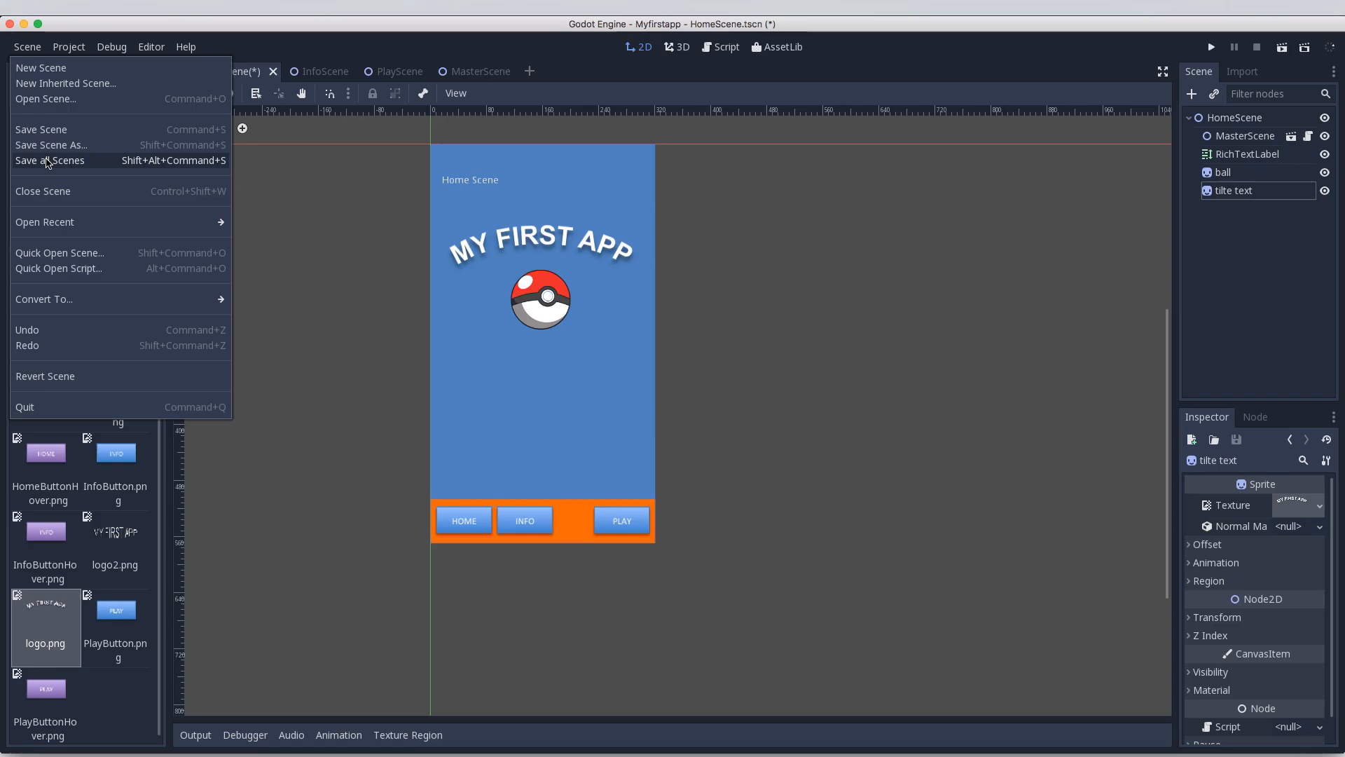
Save all scenes, then select the old Home Scene label on the canvas
{"action": "left_click", "coordinate": [46, 161]}
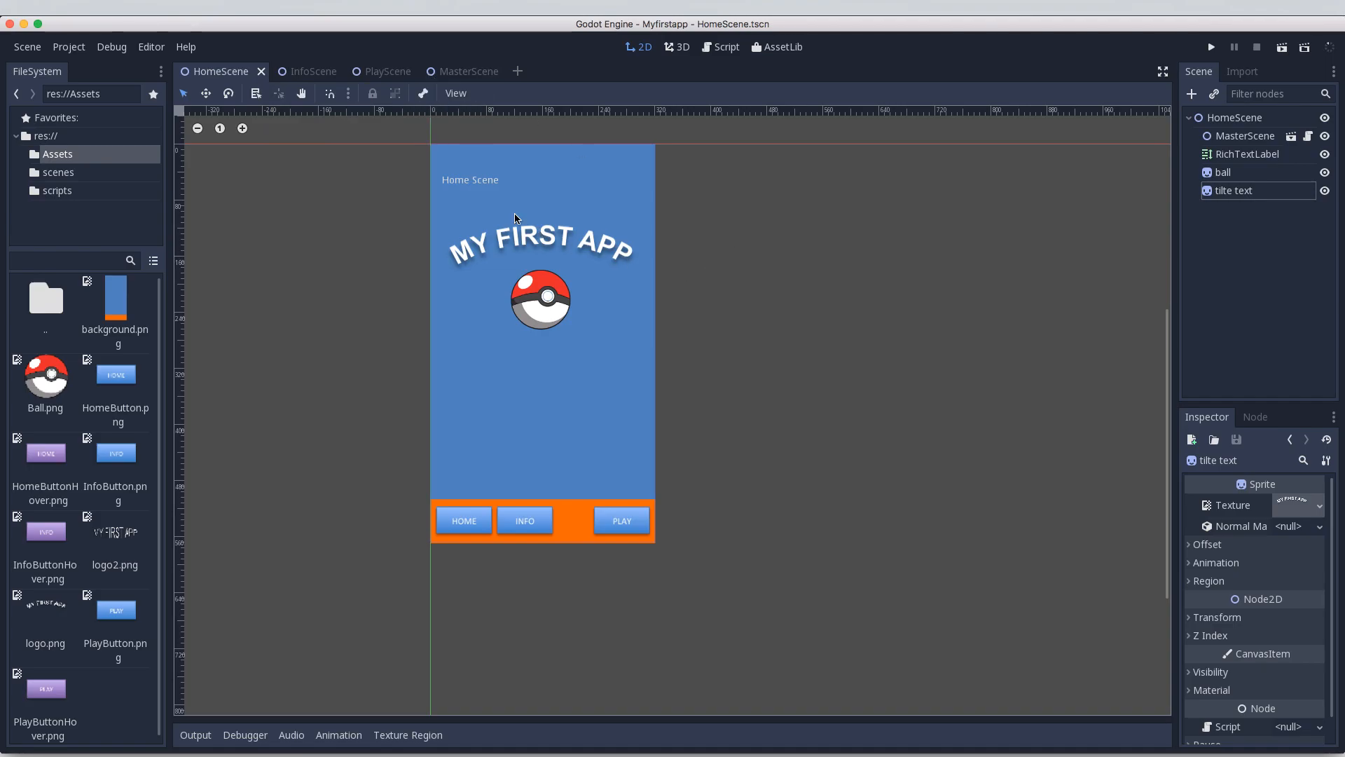
{"action": "left_click", "coordinate": [465, 187]}
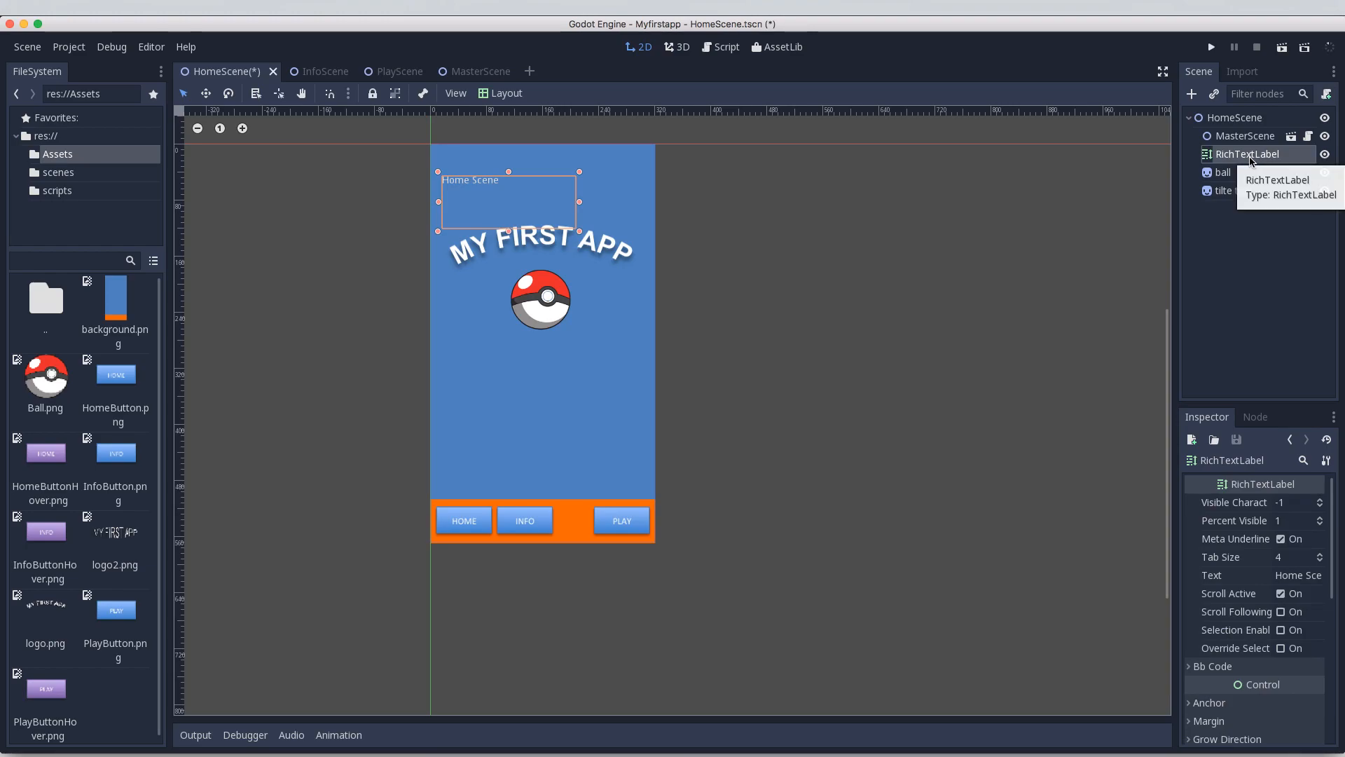
Delete the RichTextLabel node from the Scene dock and save all scenes
{"action": "right_click", "coordinate": [1251, 160]}
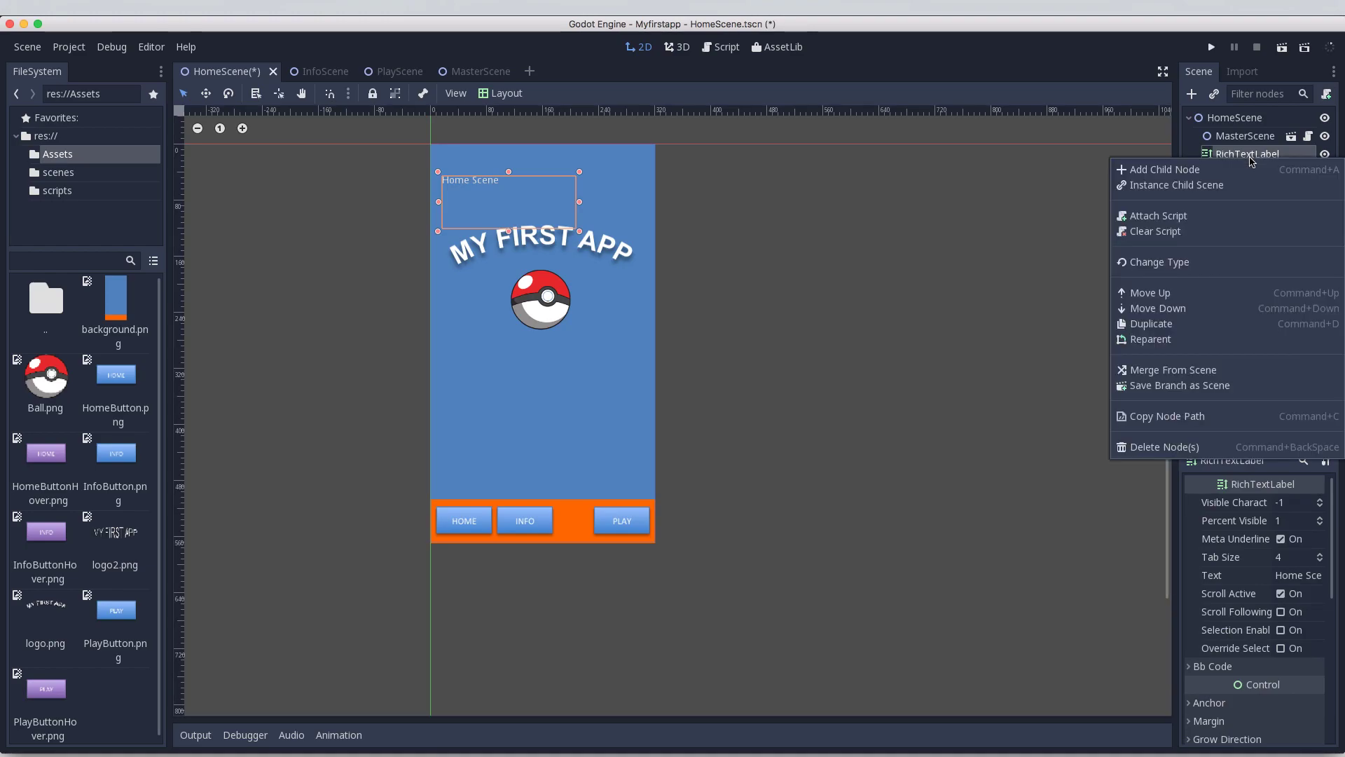
{"action": "left_click", "coordinate": [1161, 448]}
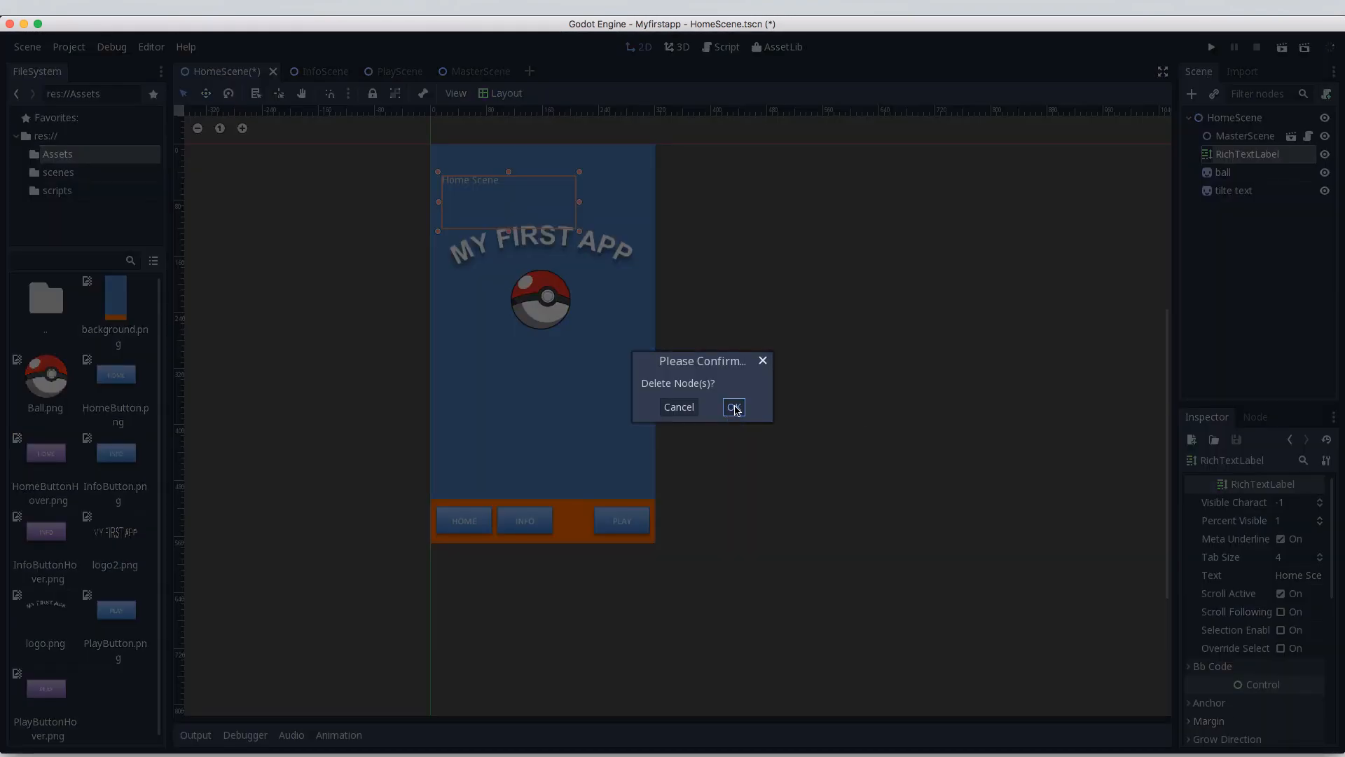
{"action": "left_click", "coordinate": [735, 409]}
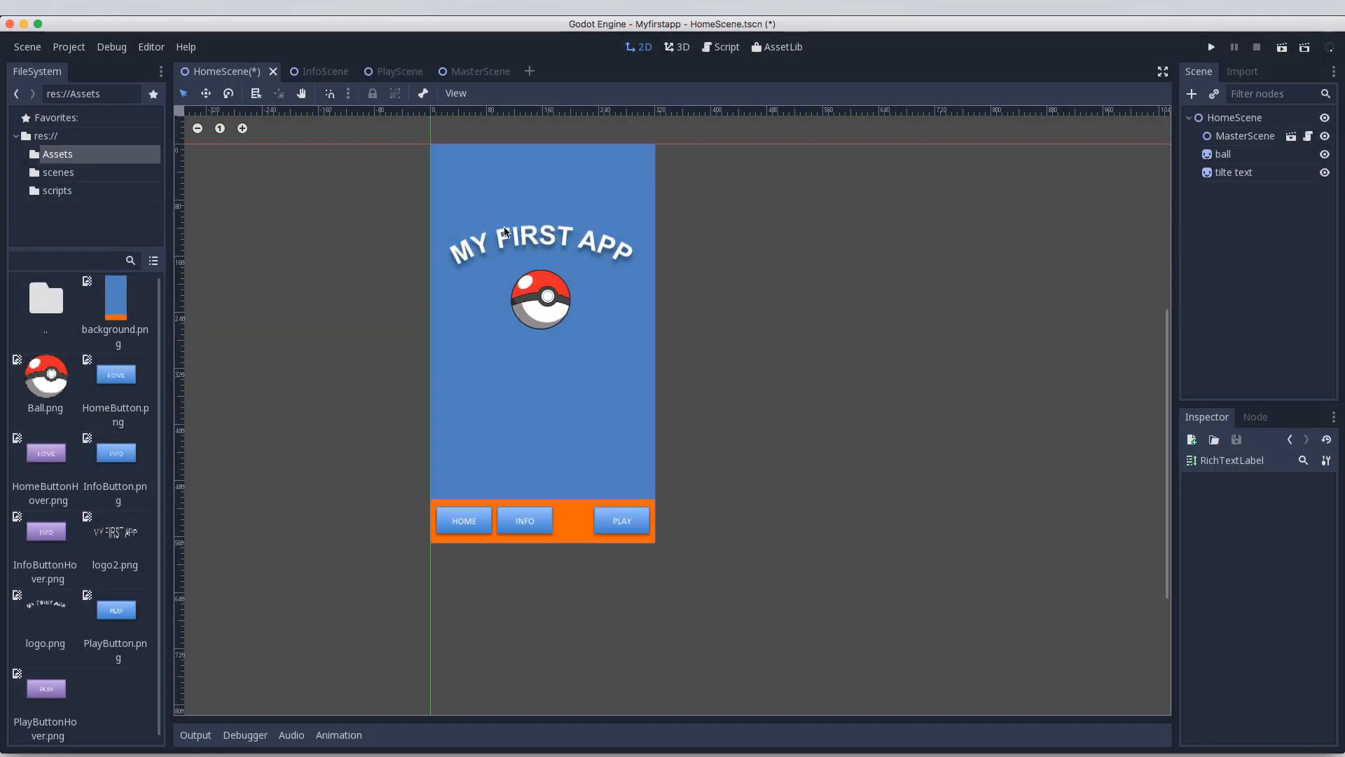
{"action": "left_click", "coordinate": [27, 47]}
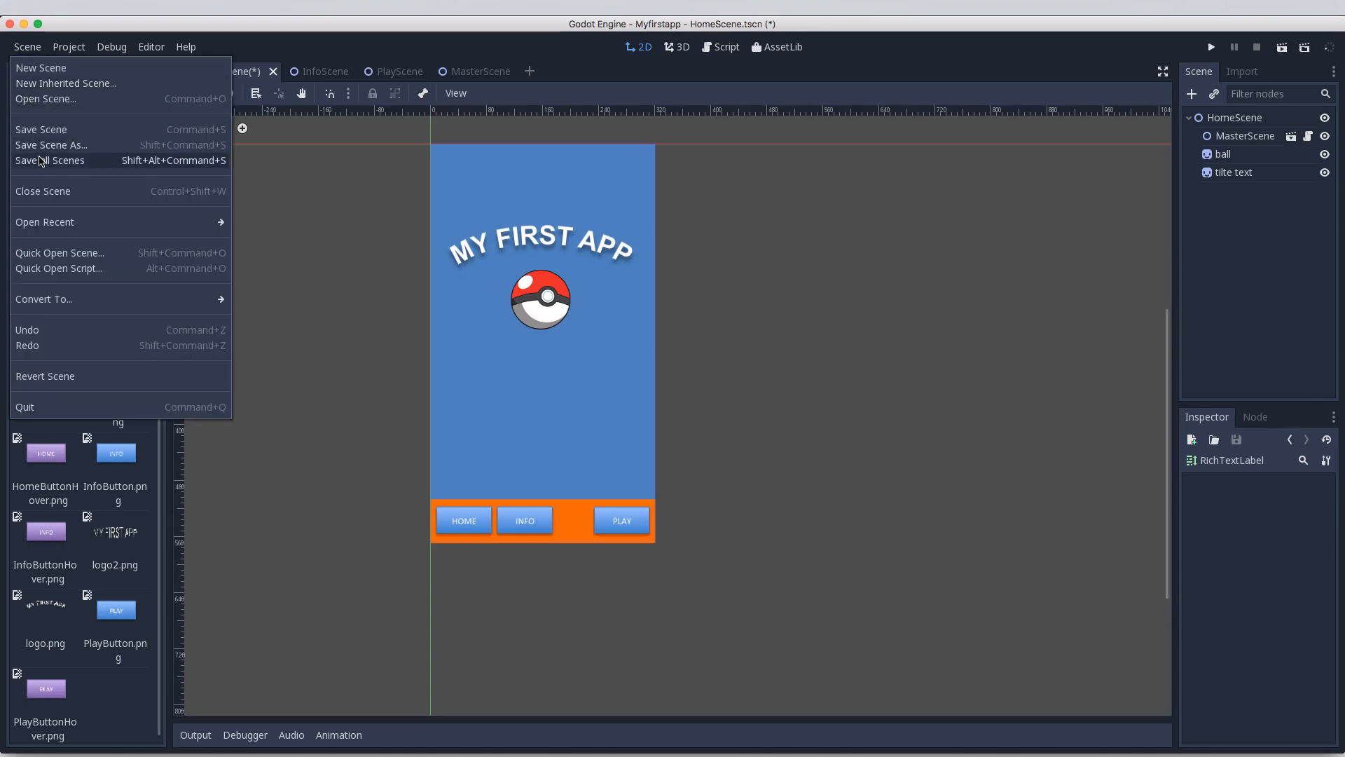
{"action": "left_click", "coordinate": [42, 161]}
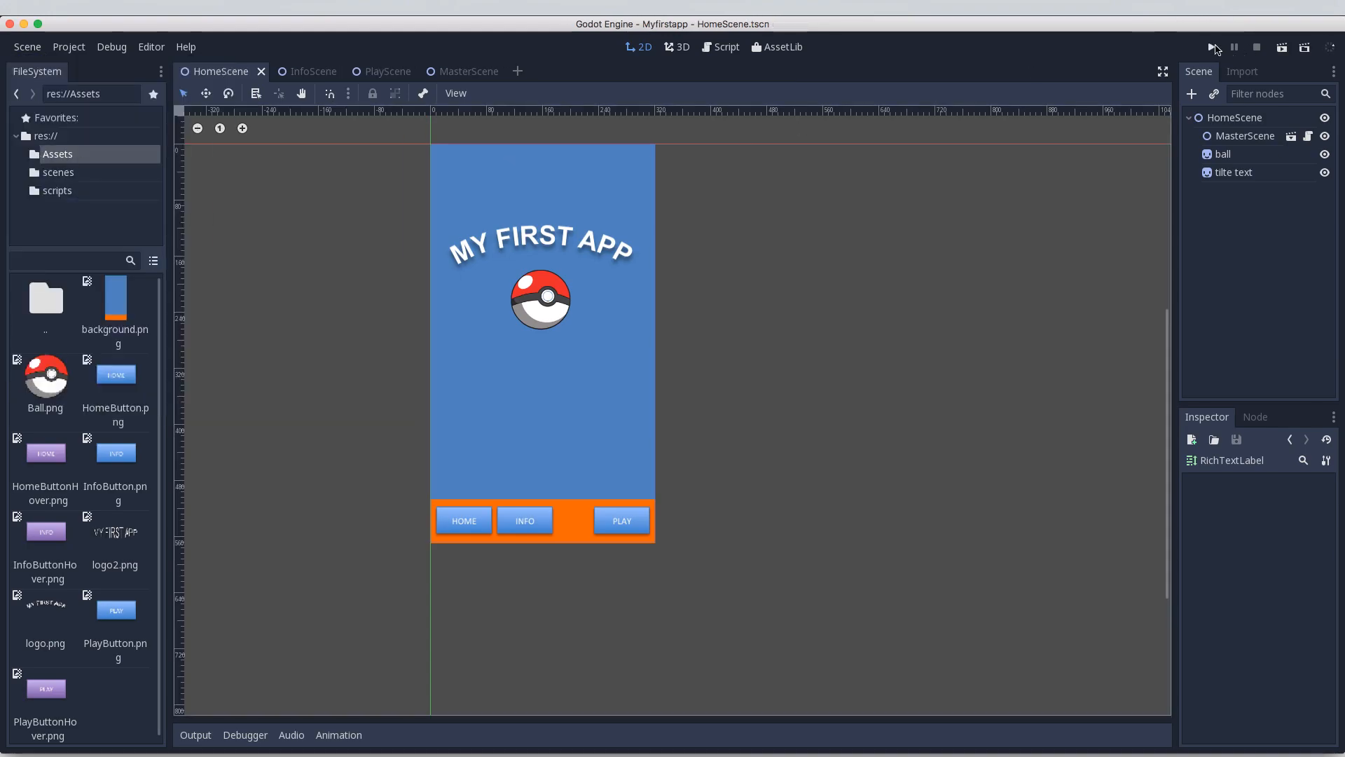
Run the project, switch between INFO, PLAY and HOME screens, then close the preview window
{"action": "left_click", "coordinate": [1211, 48]}
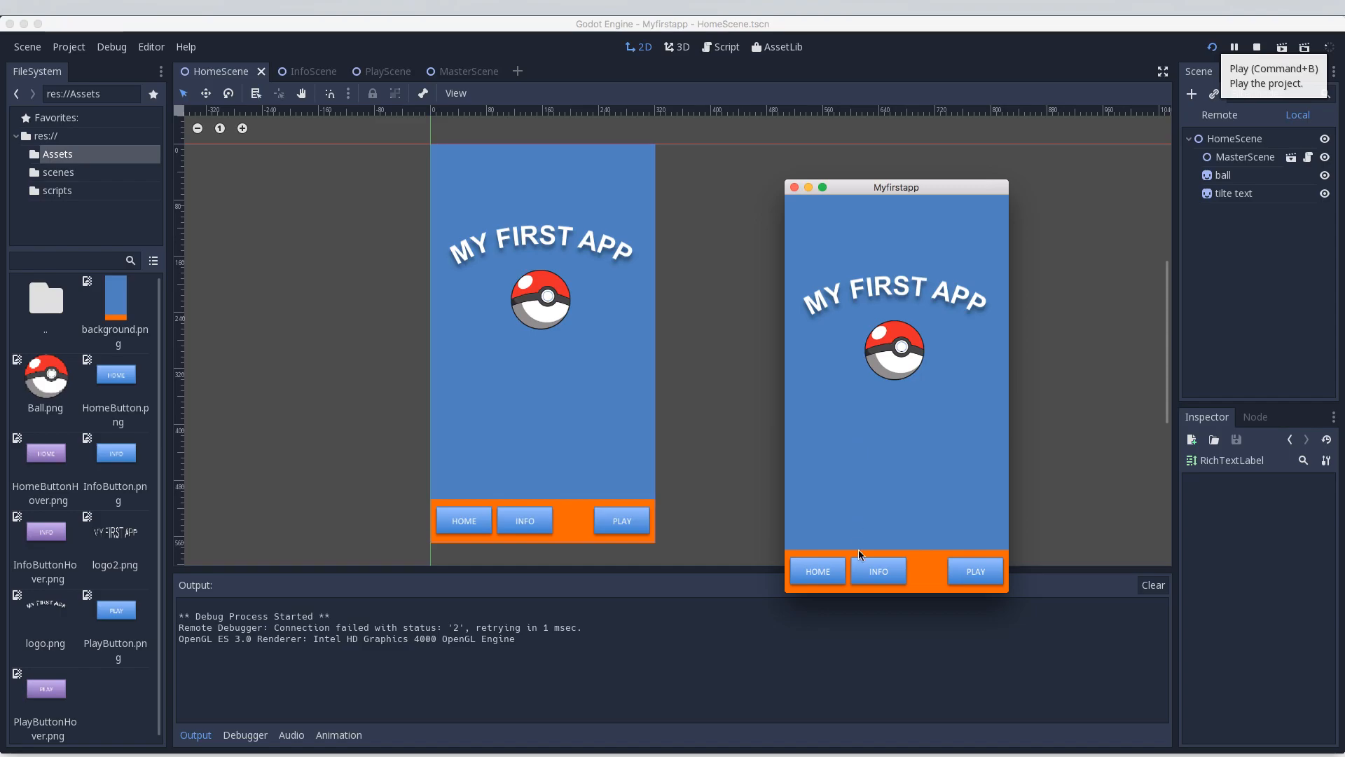
{"action": "left_click", "coordinate": [878, 572]}
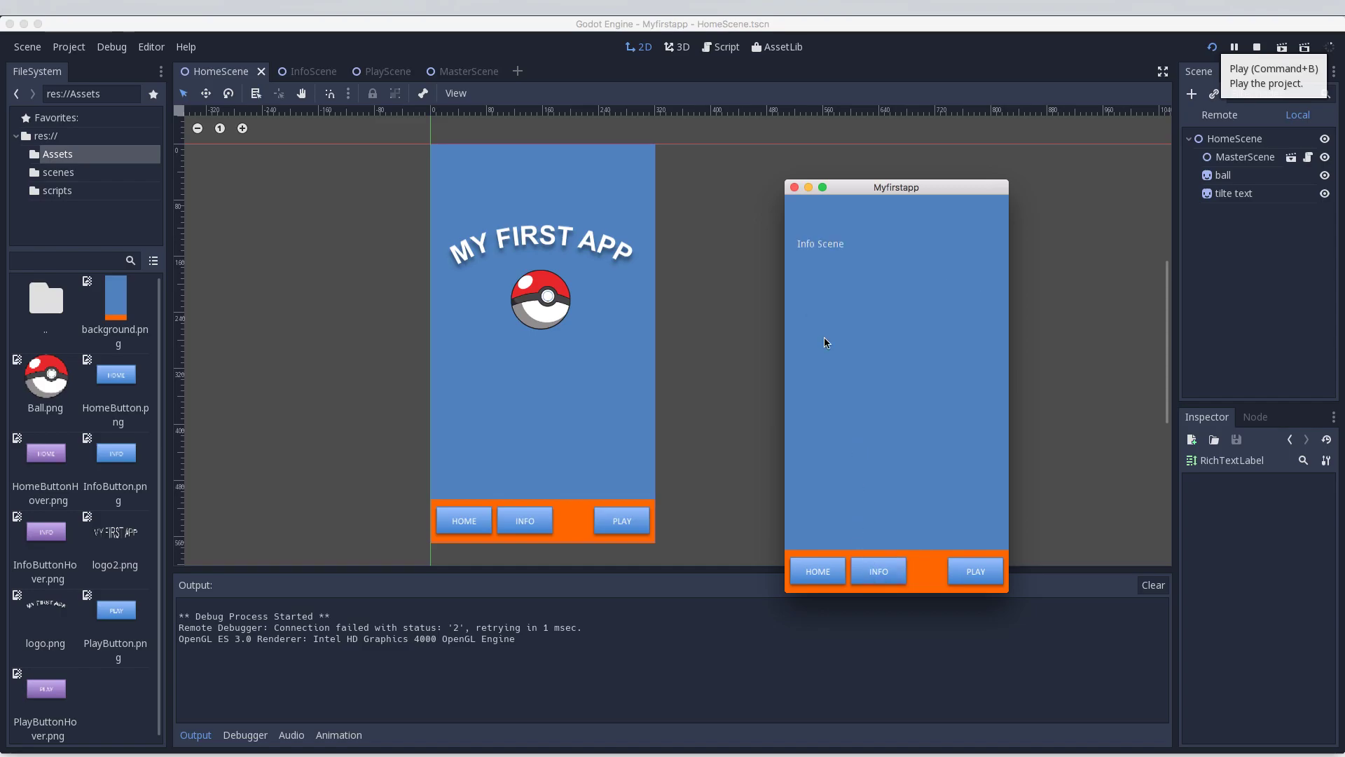
{"action": "left_click", "coordinate": [982, 571]}
{"action": "left_click", "coordinate": [818, 571]}
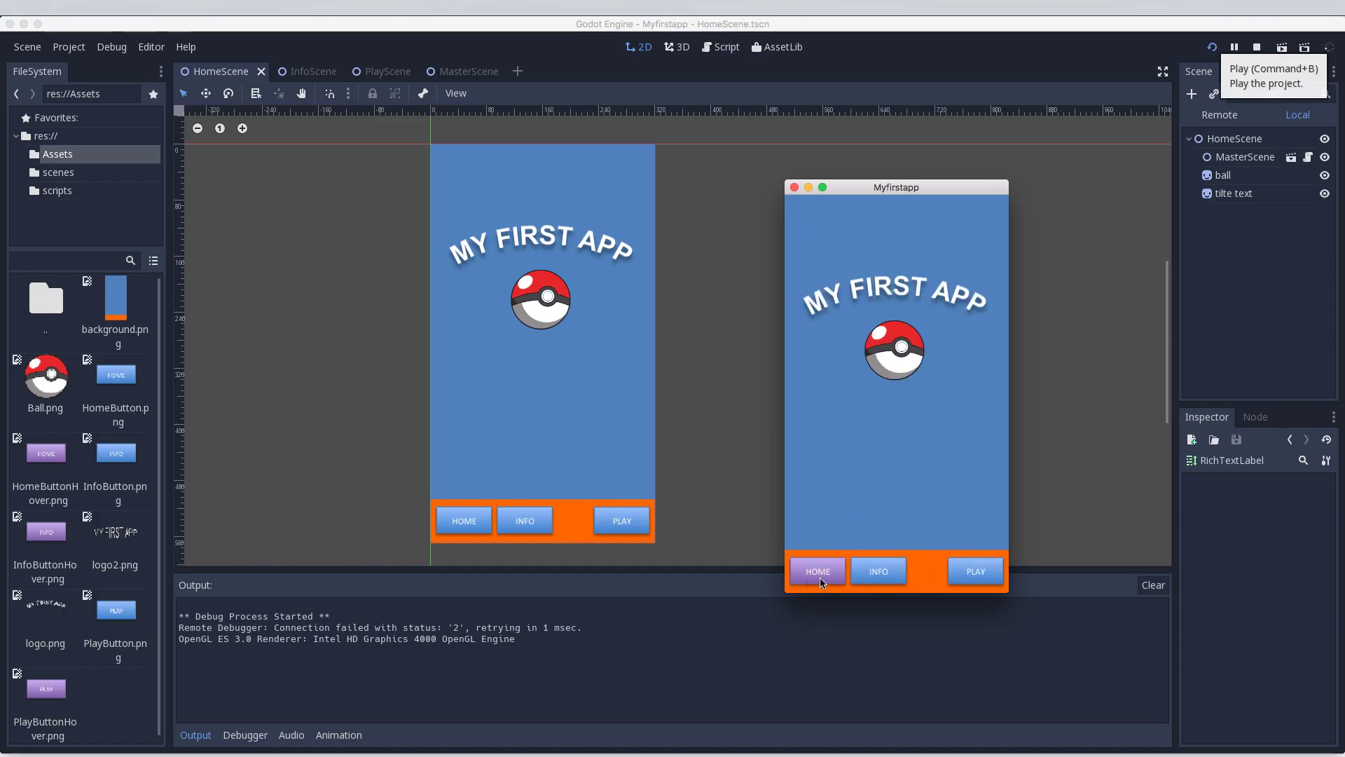
{"action": "left_click", "coordinate": [861, 575]}
{"action": "left_click", "coordinate": [794, 188]}
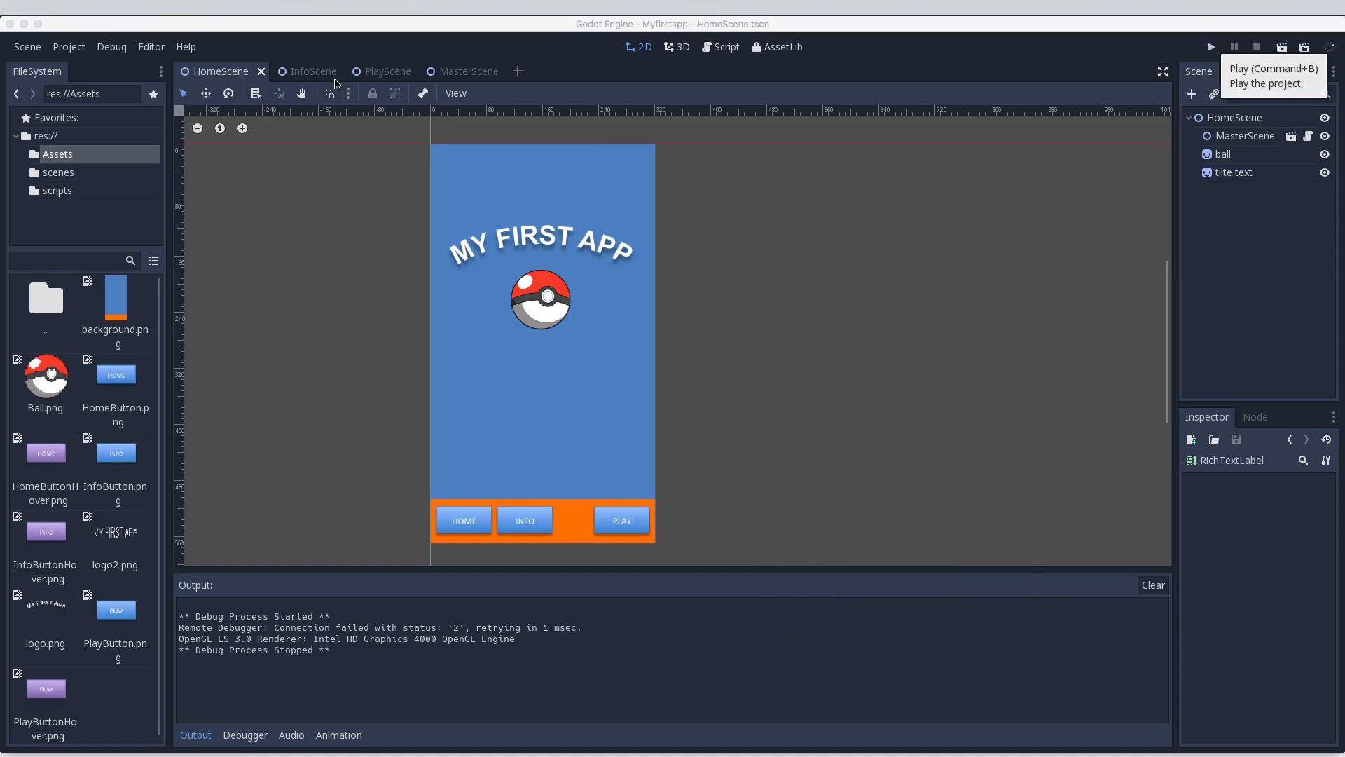
Select the InfoScene root node, start adding a child node, then cancel the Create New Node dialog
{"action": "left_click", "coordinate": [321, 76]}
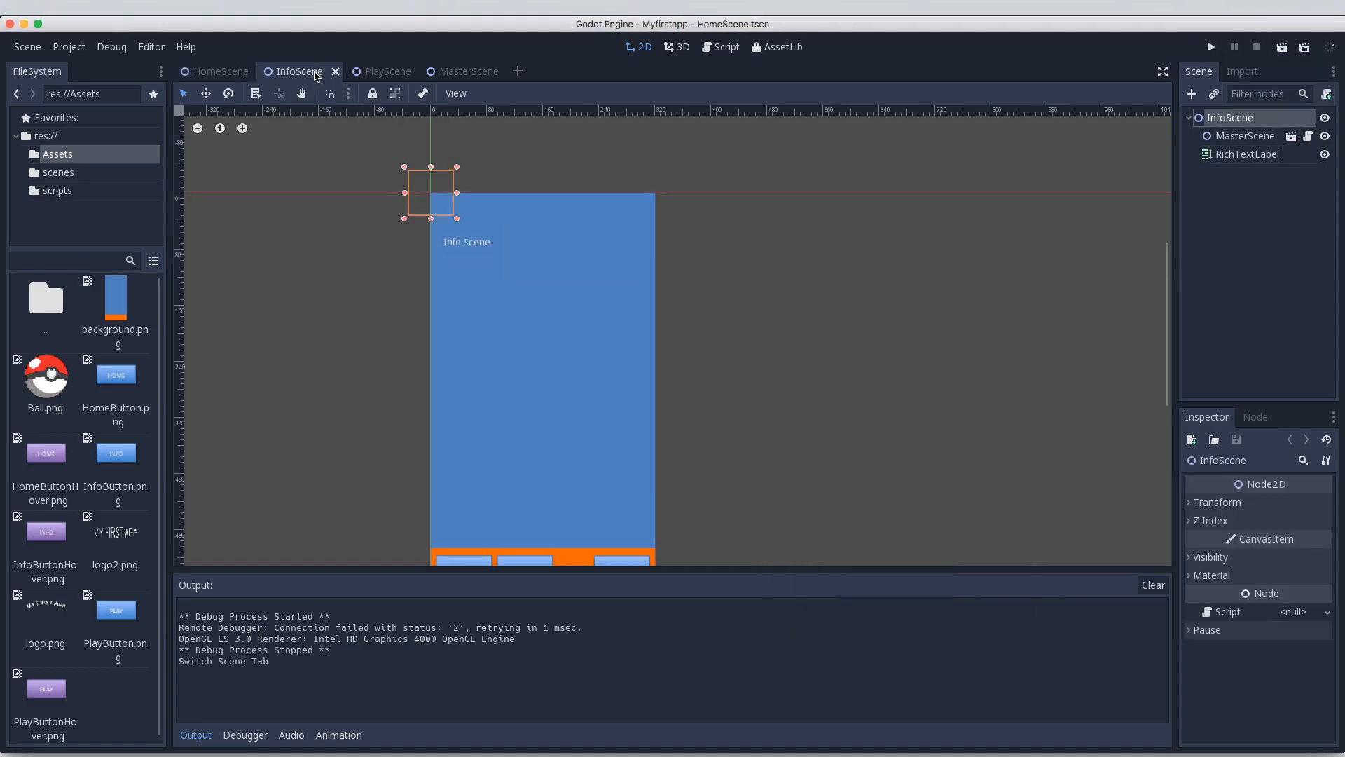
{"action": "left_click", "coordinate": [1229, 117]}
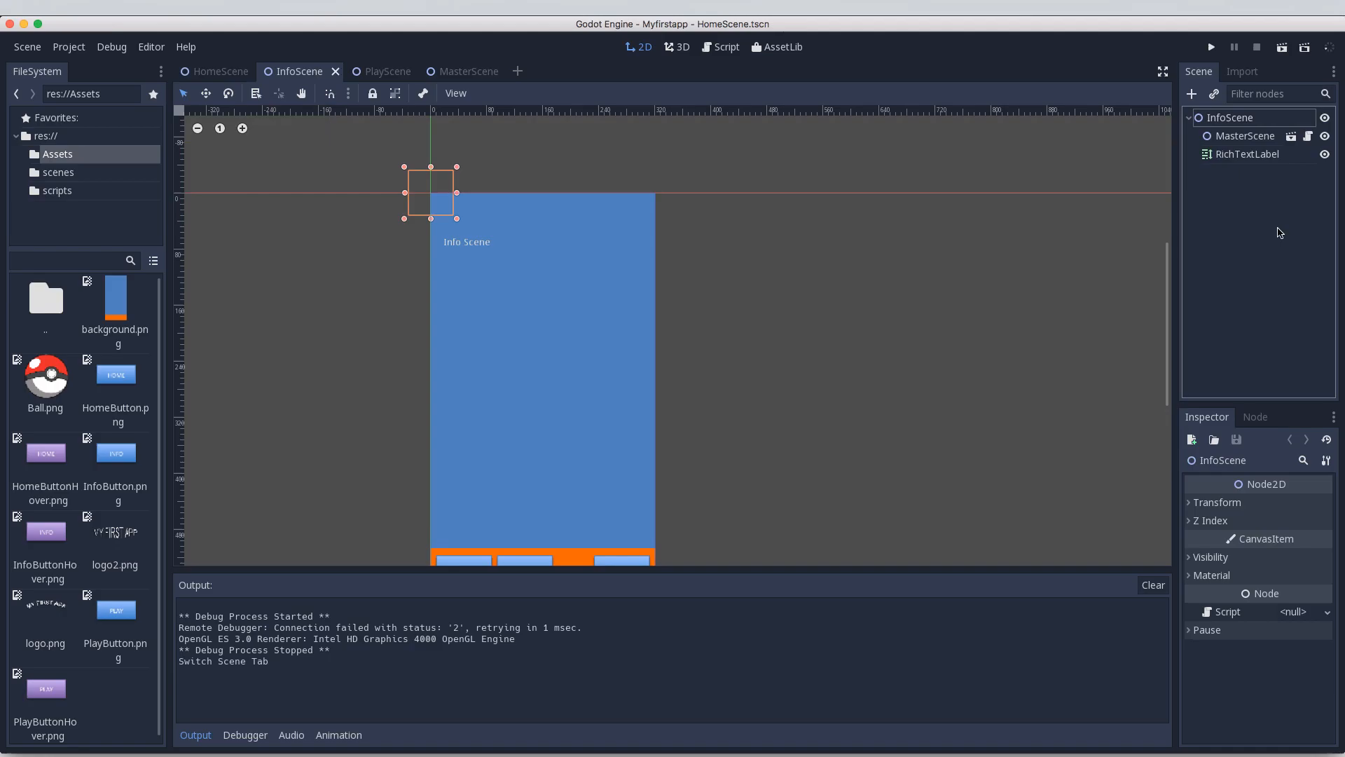
{"action": "left_click", "coordinate": [1193, 98]}
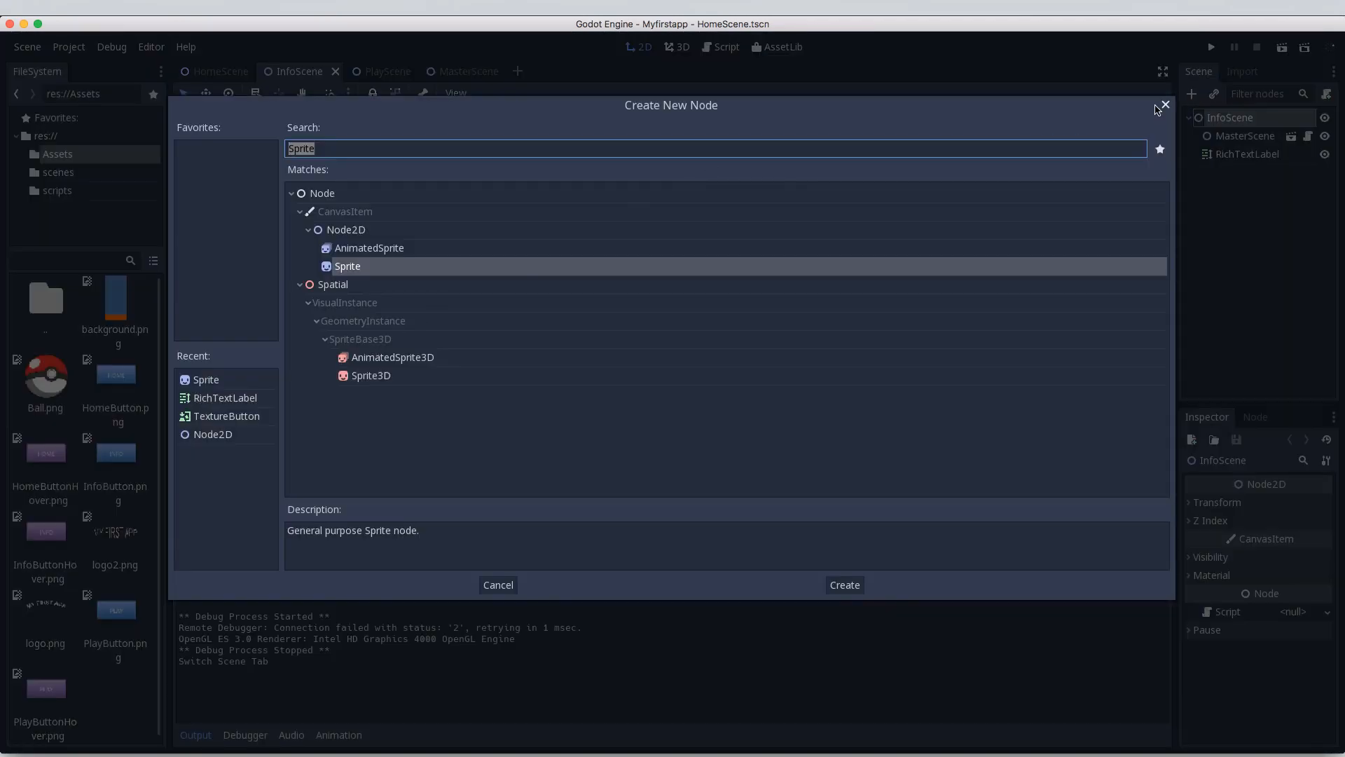
{"action": "left_click", "coordinate": [1164, 107]}
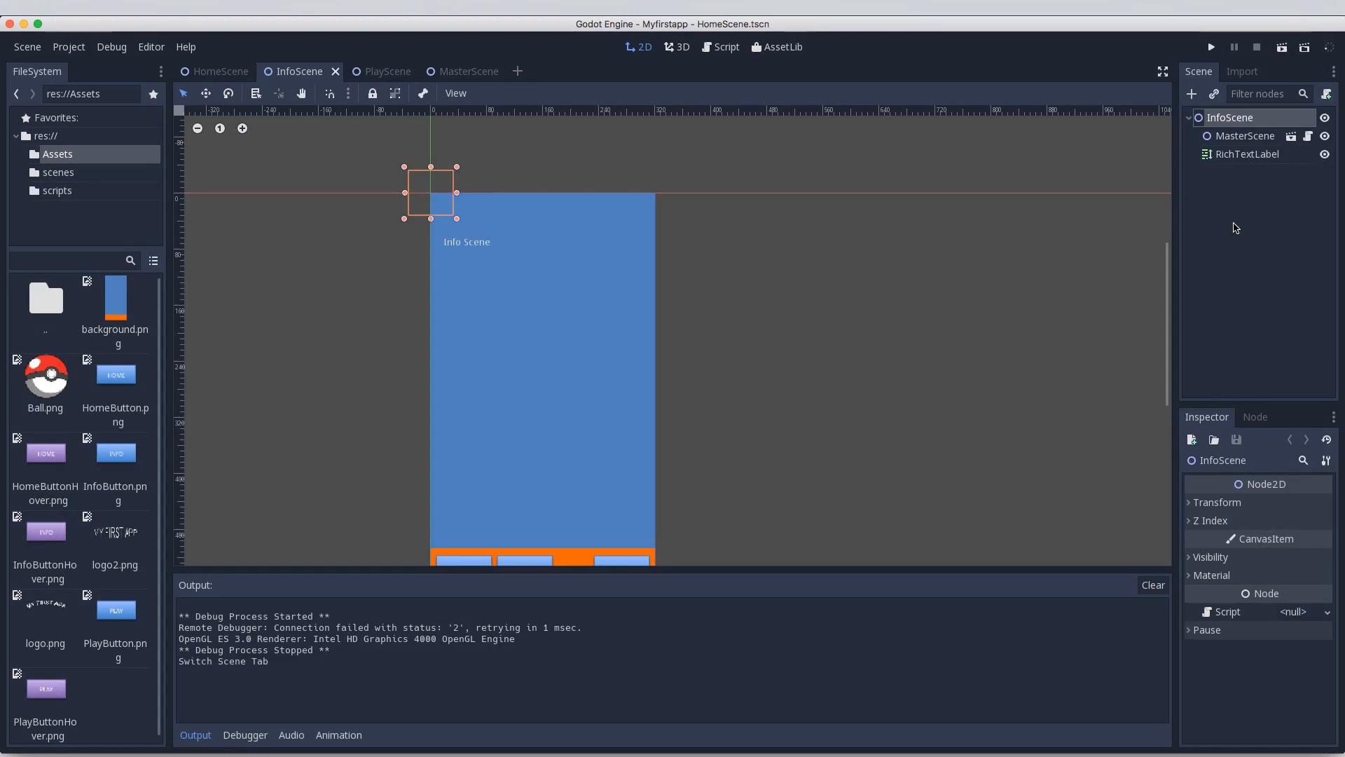